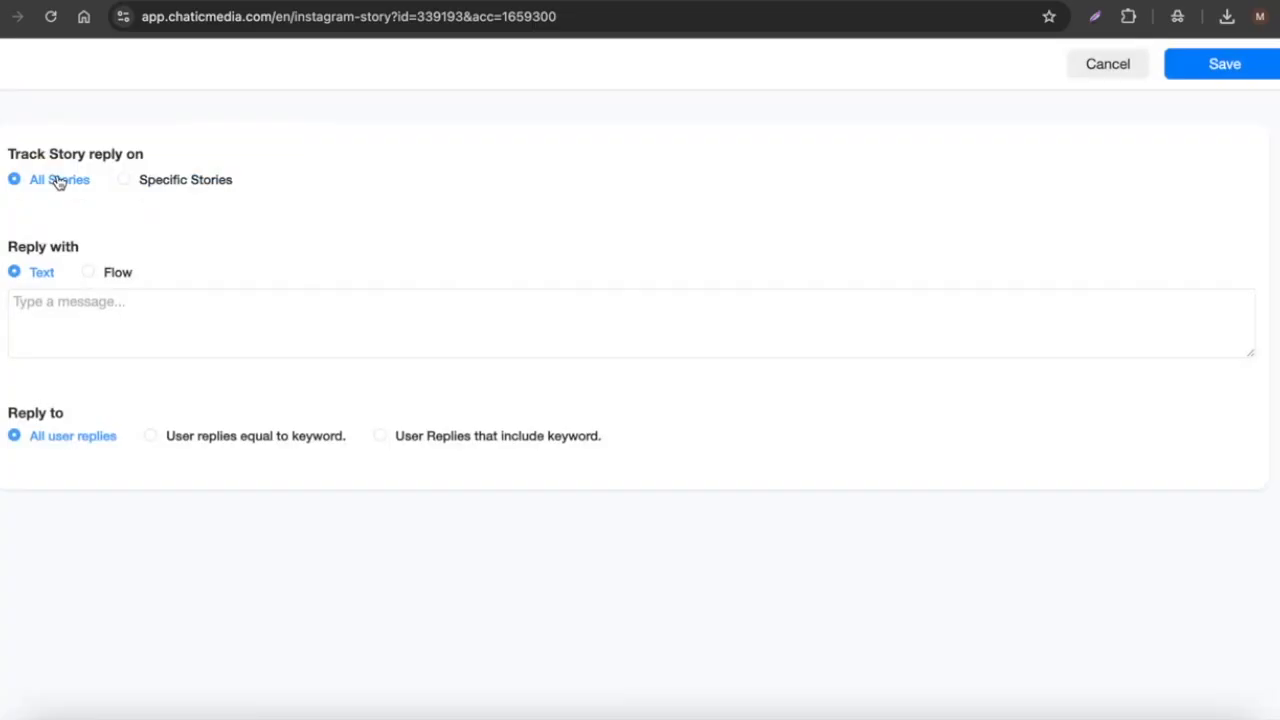
Step: Trigger the story reply only on replies exactly equal to the keyword 'ebook'
left_click(200, 437)
left_click(60, 470)
type("ebook")
key("Return")
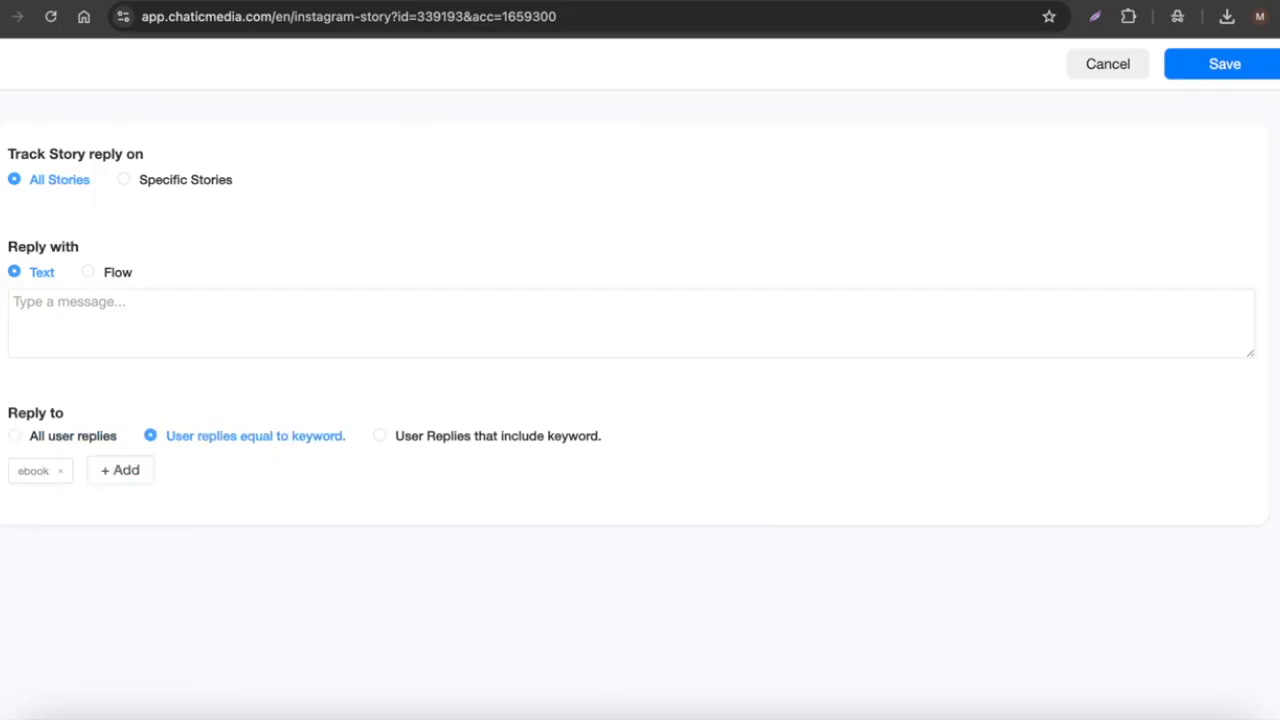
double_click(27, 471)
left_click(24, 469)
Step: Browse the available flows, then keep a text reply and paste the e-book greeting
left_click(83, 301)
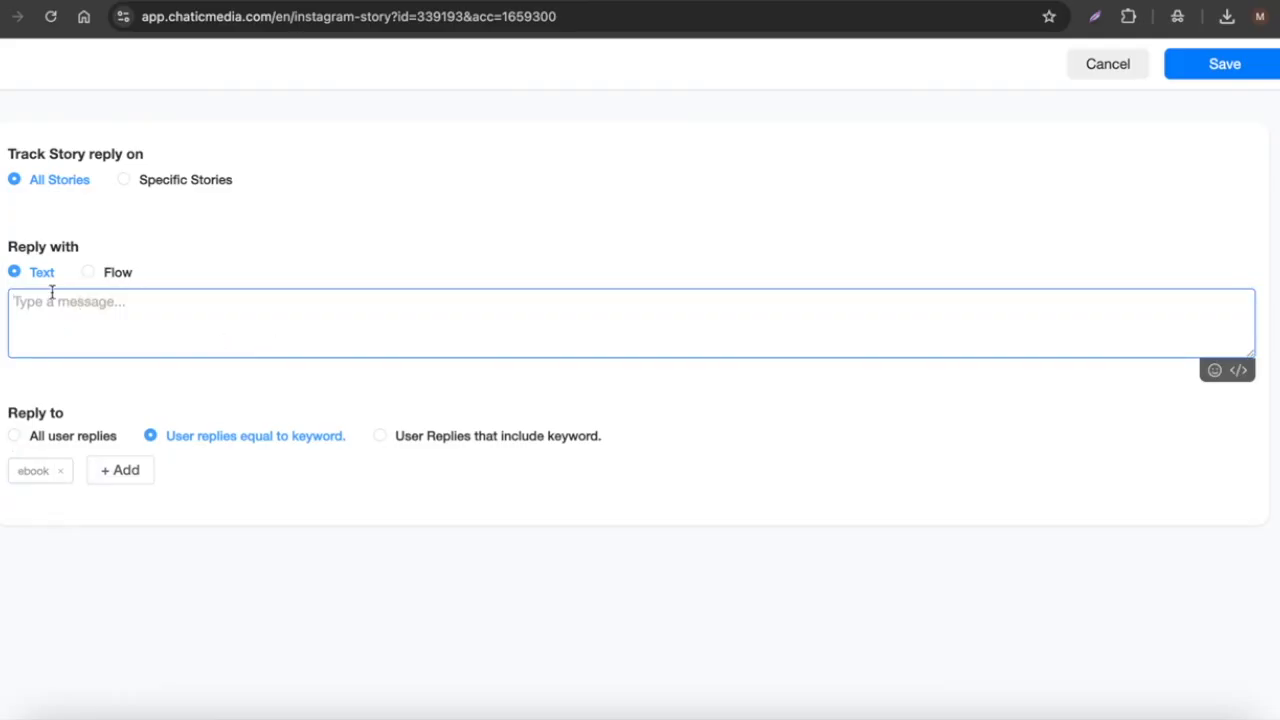
left_click(110, 274)
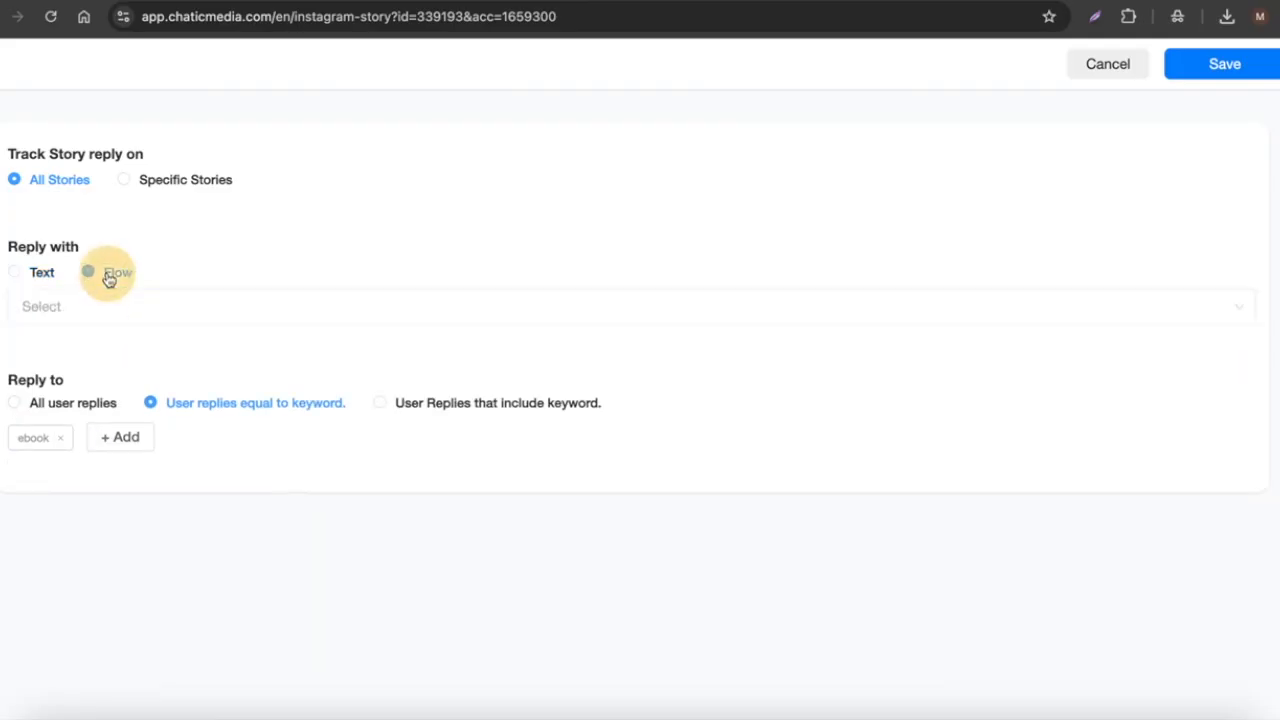
left_click(173, 319)
scroll(150, 490, "down", 10)
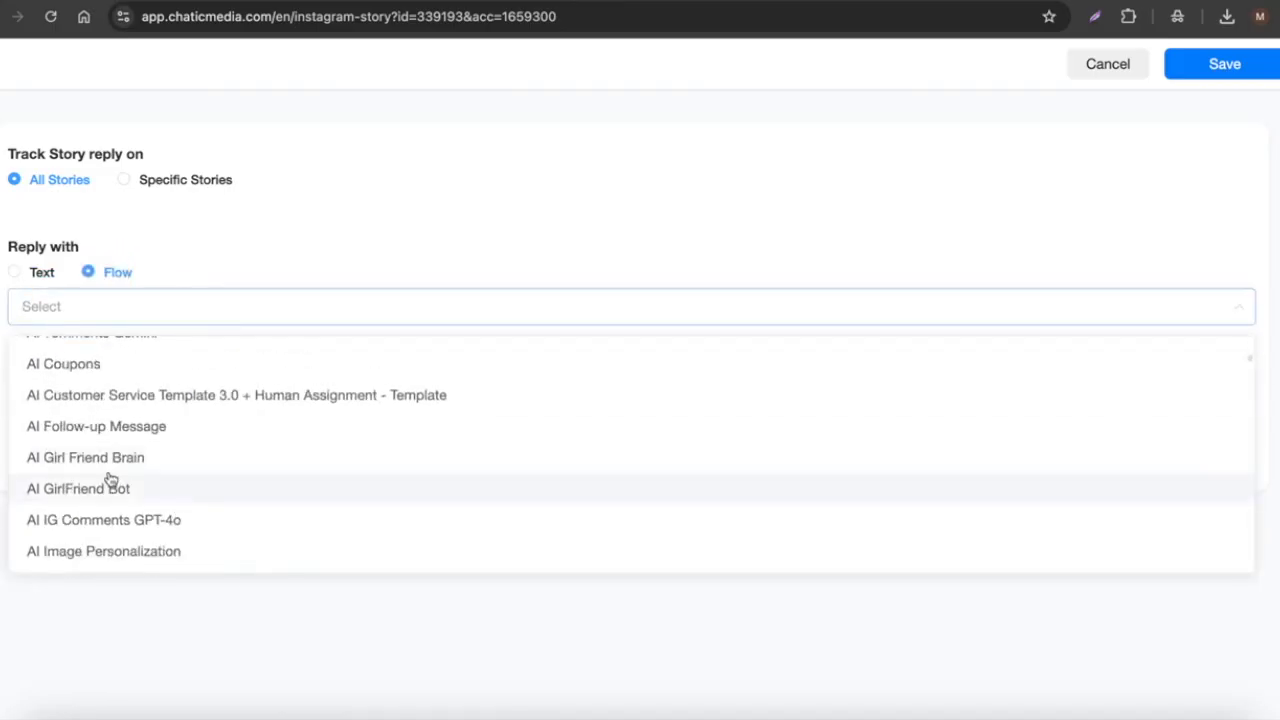
scroll(110, 482, "down", 10)
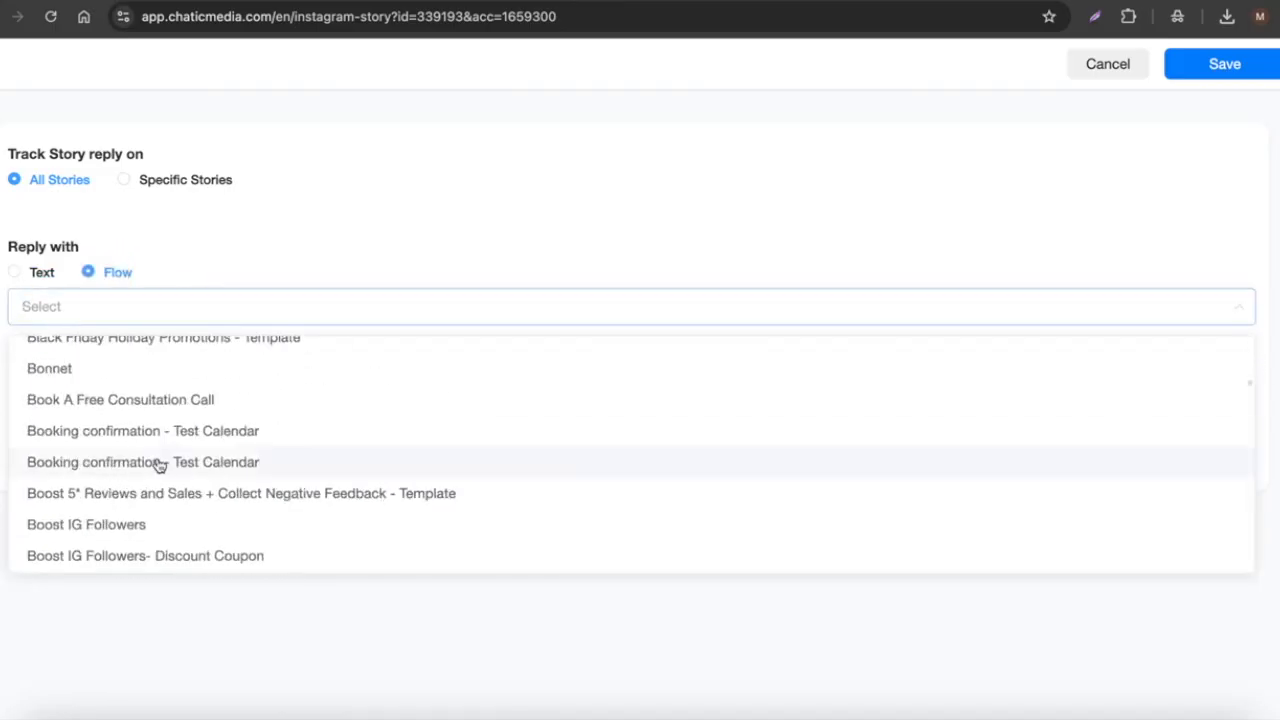
scroll(158, 466, "up", 15)
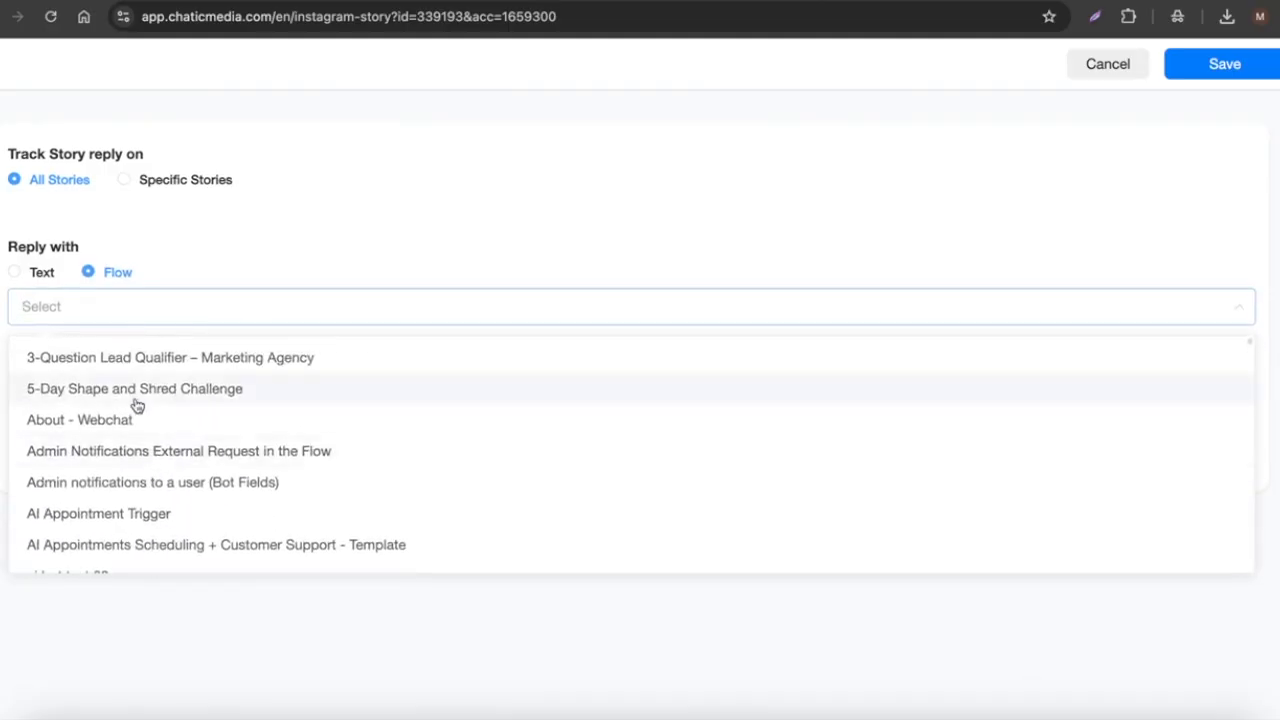
left_click(173, 249)
left_click(42, 274)
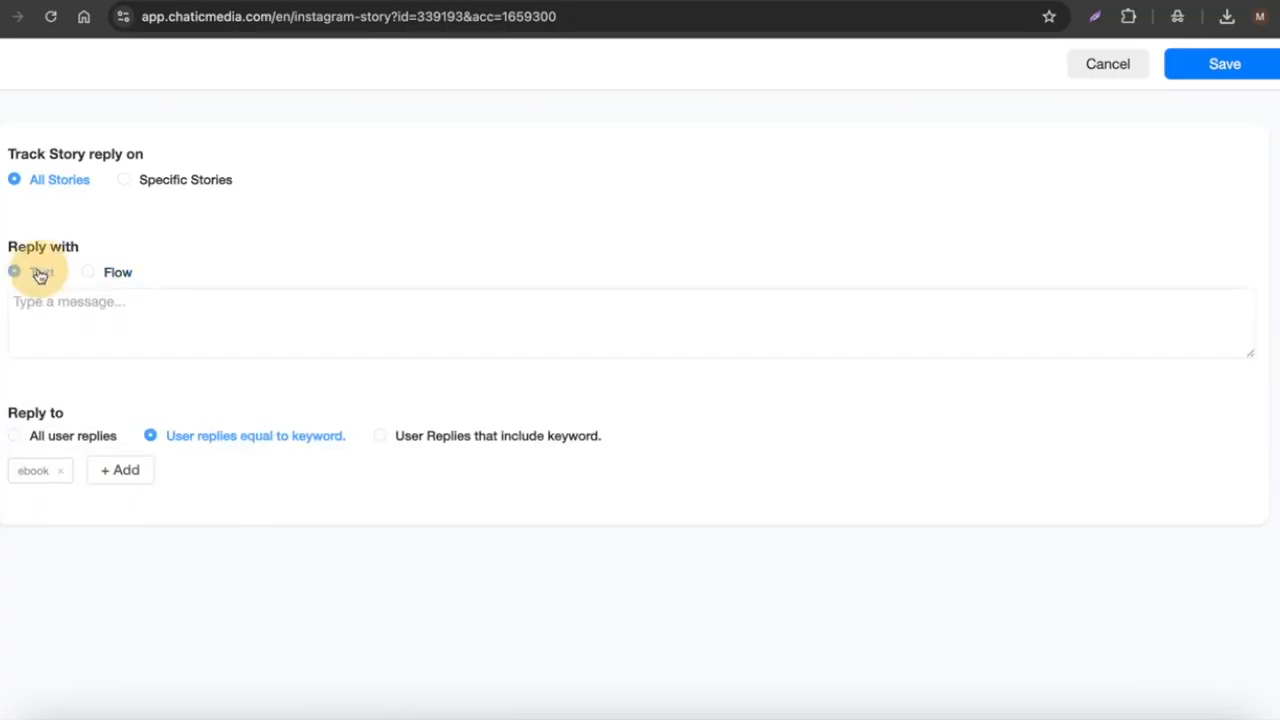
left_click(96, 332)
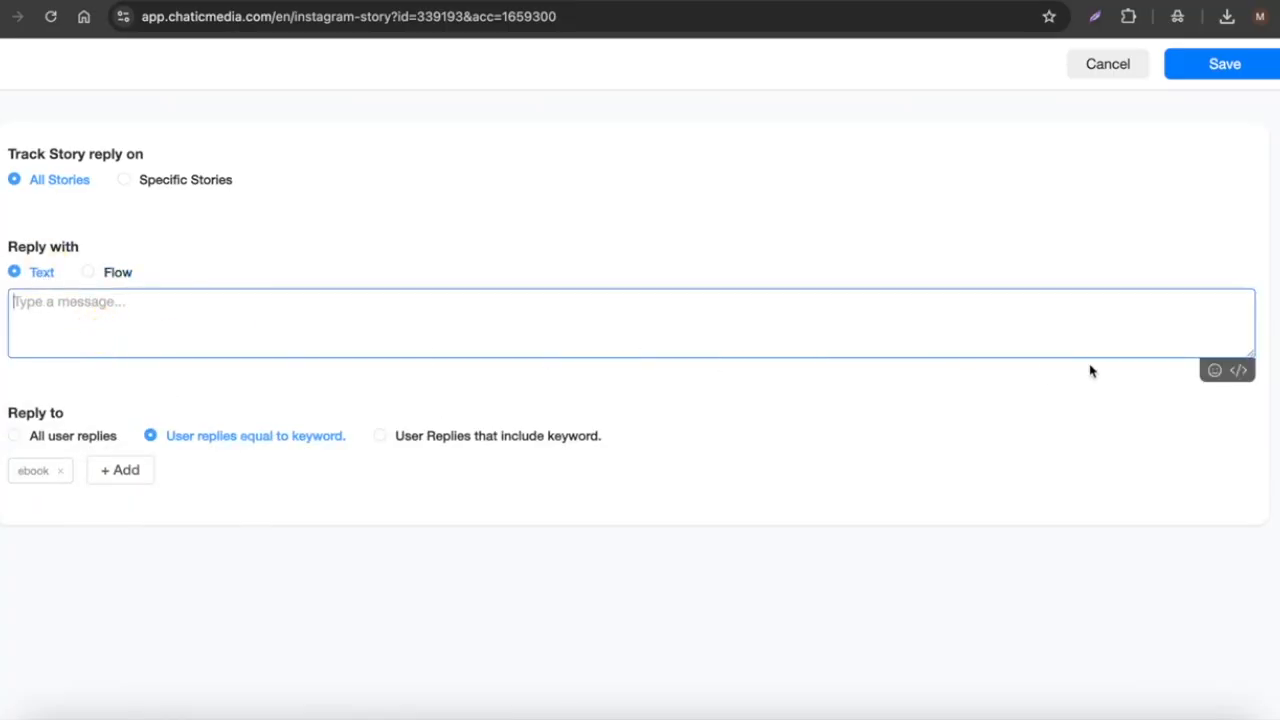
type("Hey{full_name}}! Here is the link to the e-book:")
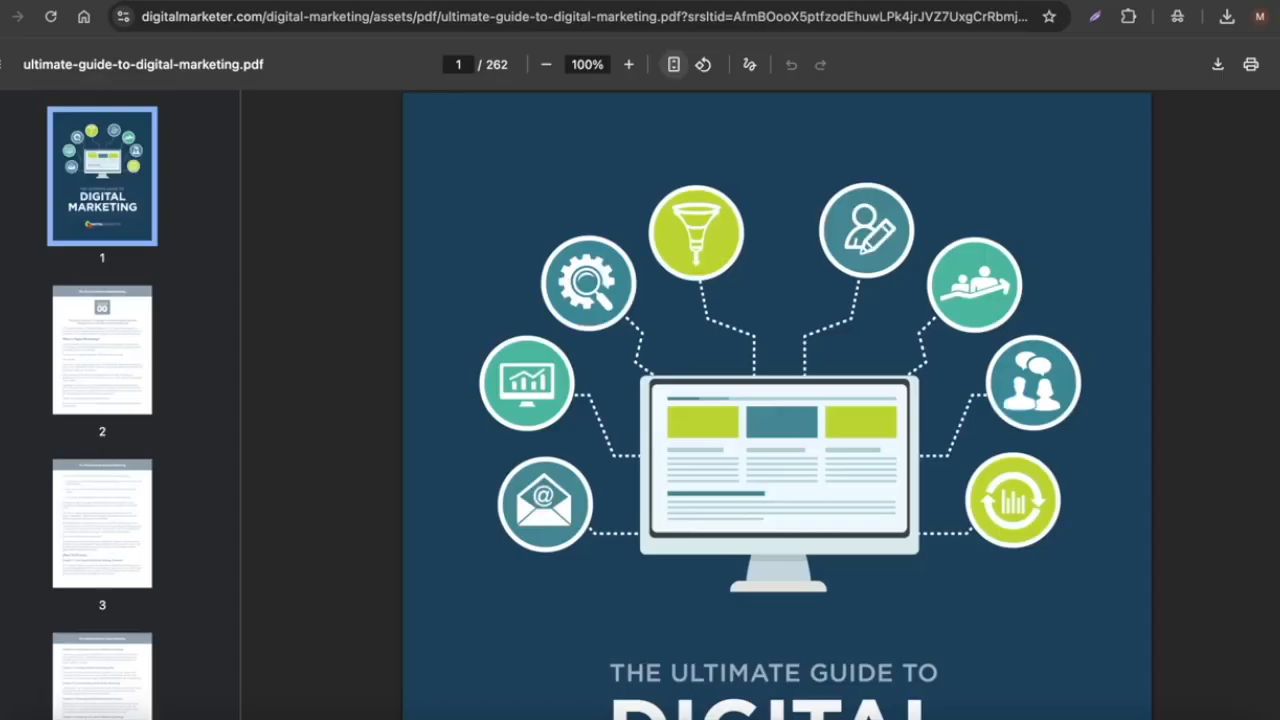
Step: Scroll through the 262-page Ultimate Guide to Digital Marketing PDF in Chrome
scroll(613, 576, "down", 3)
scroll(613, 584, "down", 1)
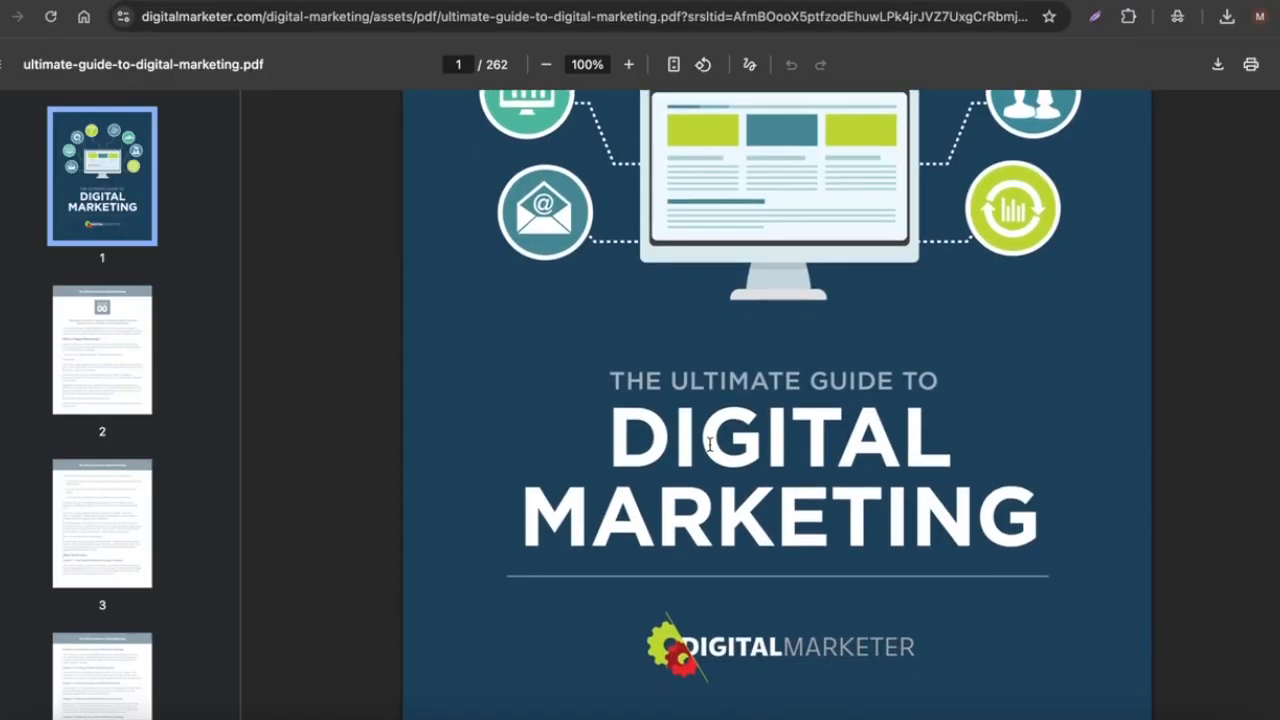
scroll(813, 470, "down", 5)
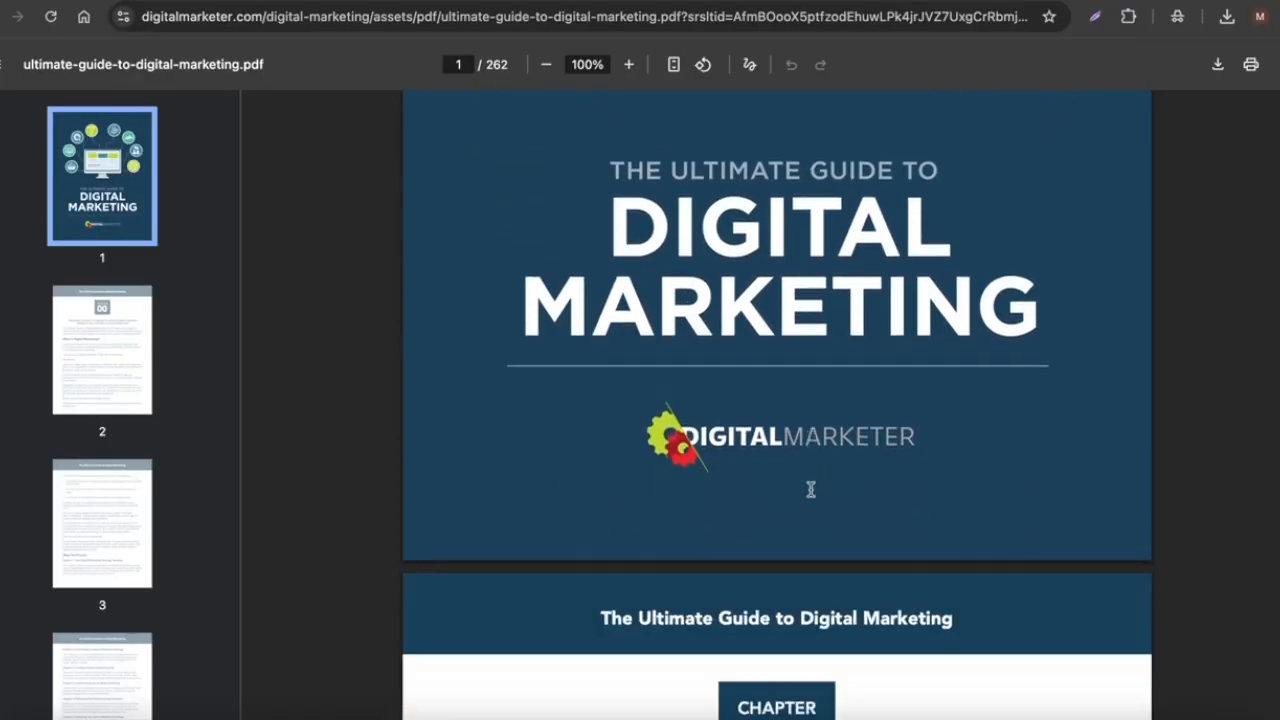
scroll(729, 523, "up", 3)
scroll(762, 566, "down", 20)
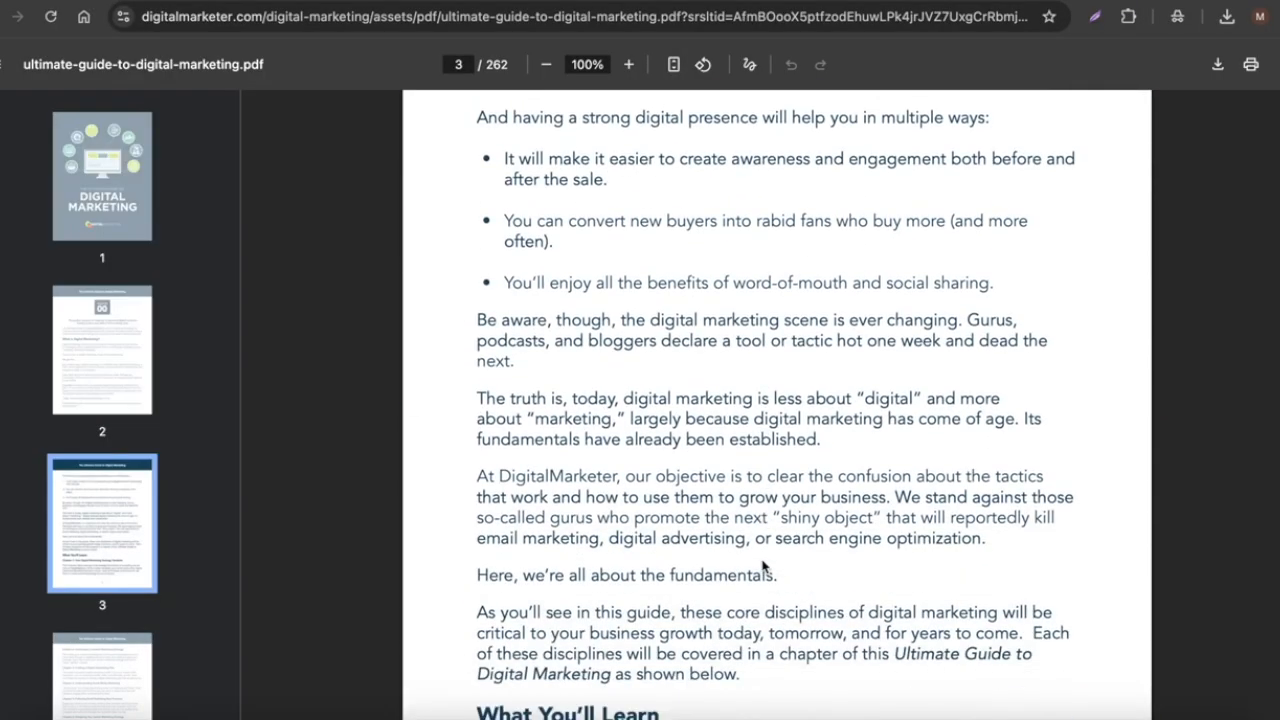
scroll(762, 566, "down", 15)
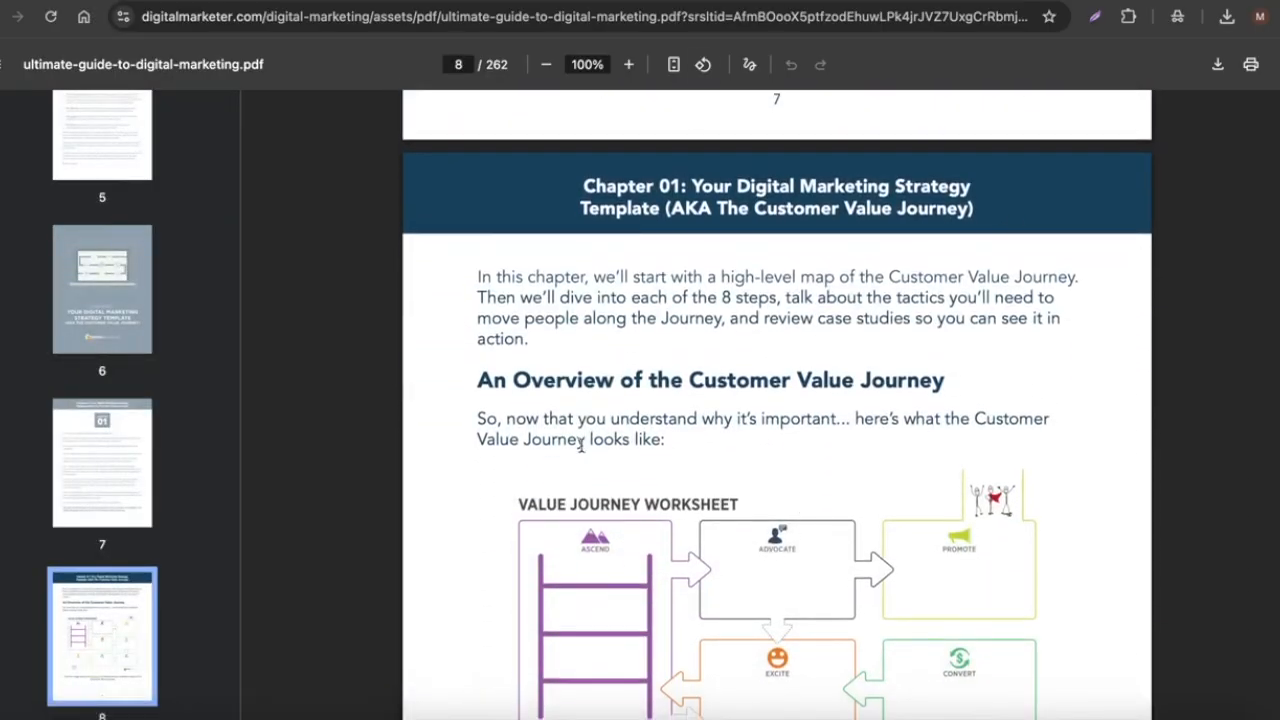
scroll(612, 513, "down", 17)
scroll(680, 480, "up", 18)
scroll(700, 470, "up", 5)
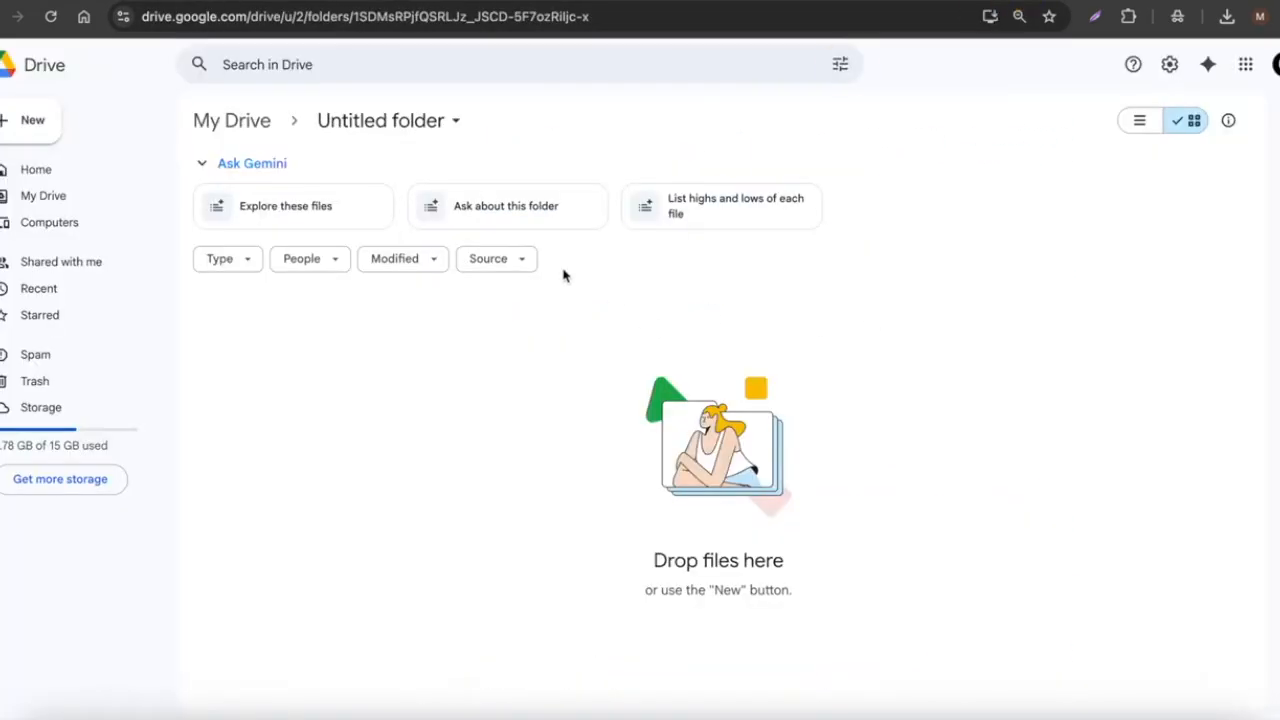
Step: Upload ultimate-guide-to-digital-marketing.pdf, share it with anyone with the link, and copy the link
left_click(31, 124)
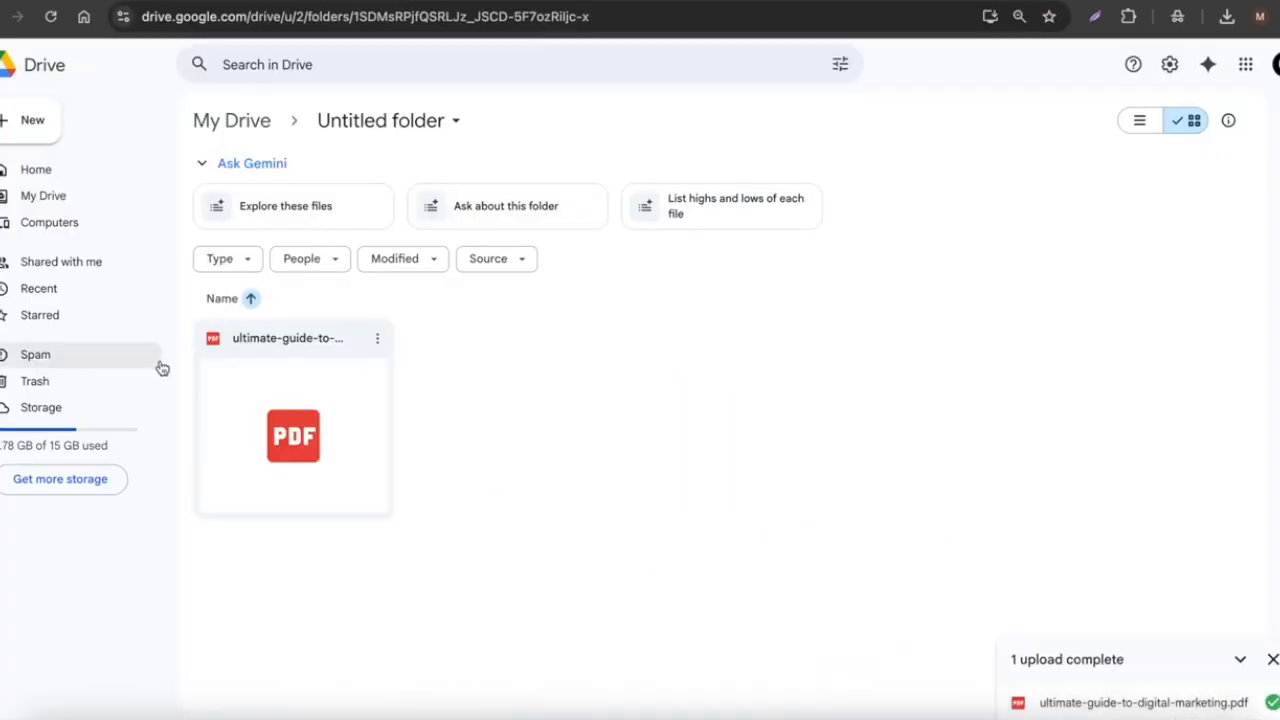
left_click(377, 338)
mouse_move(437, 543)
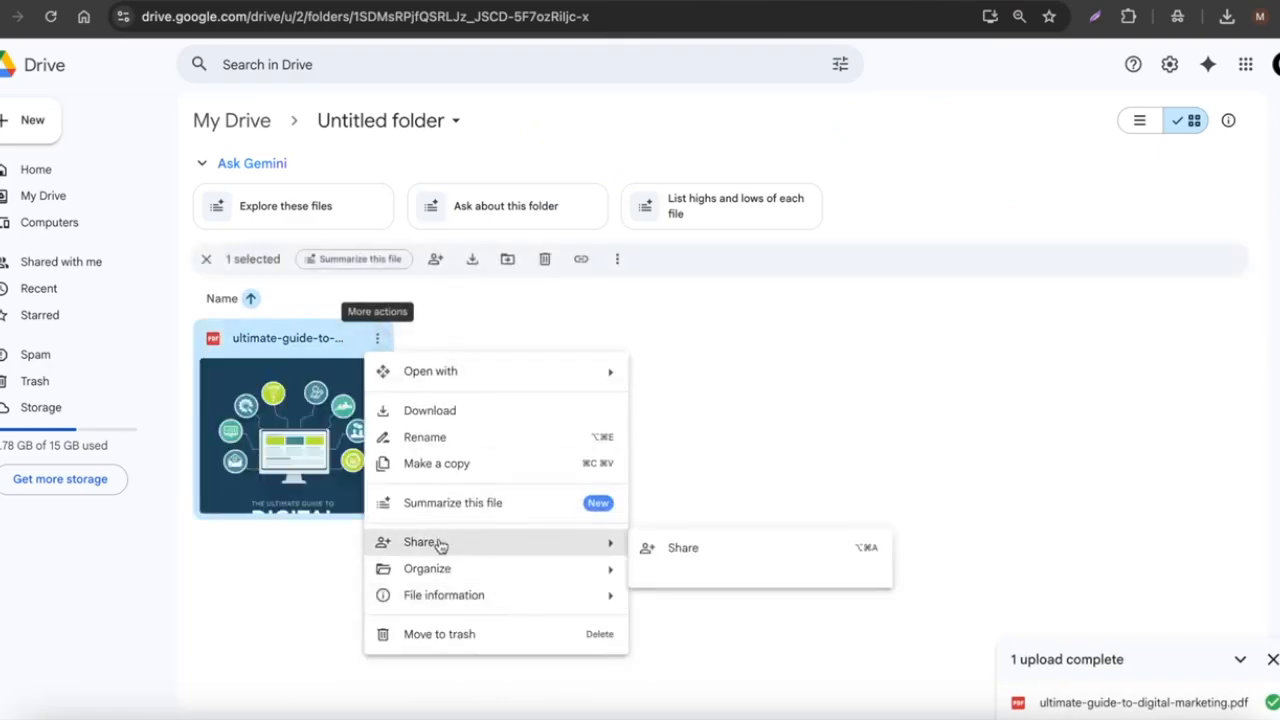
left_click(729, 547)
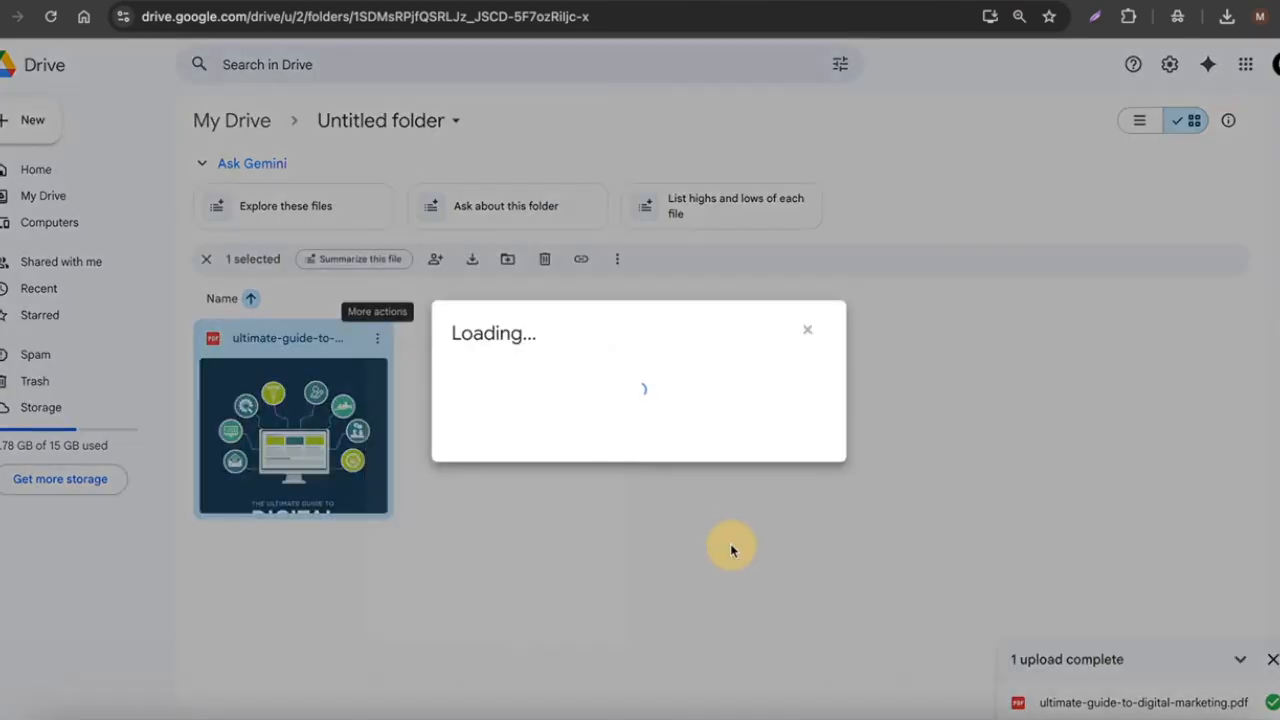
left_click(525, 462)
left_click(560, 540)
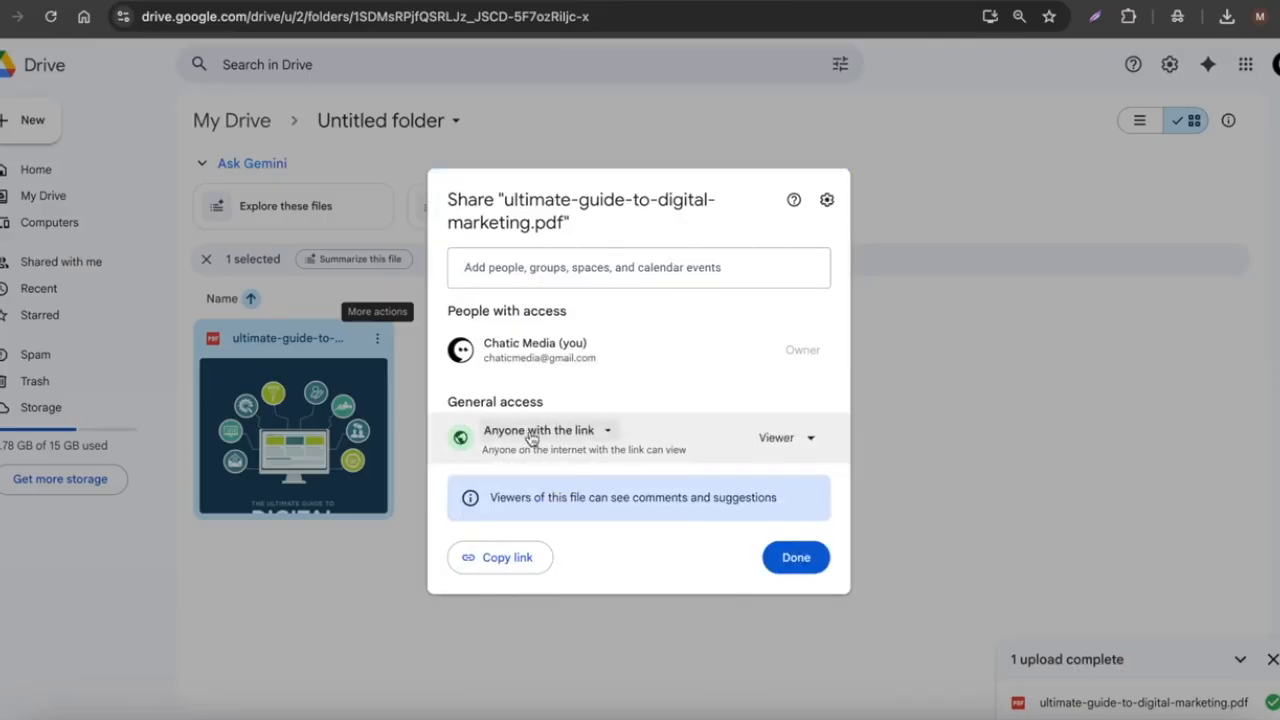
left_click(508, 560)
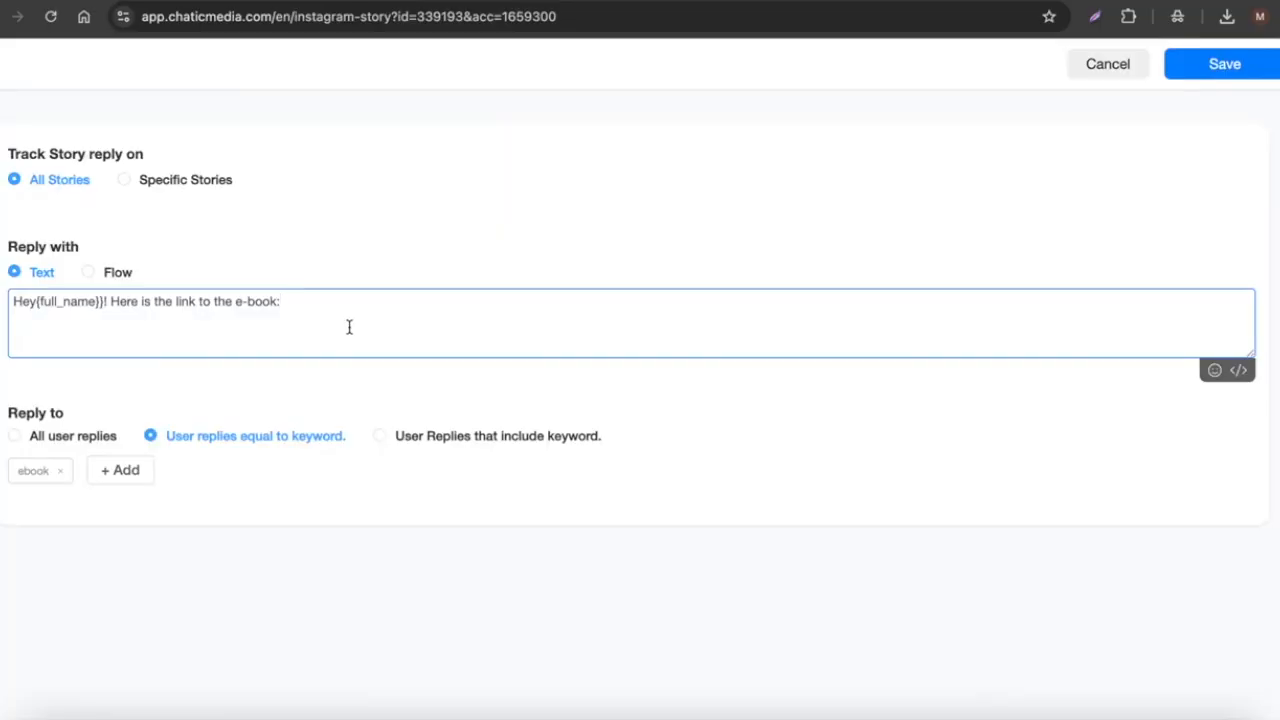
Step: Paste the Drive PDF link after the e-book line, select it, and view the URL-shortener results
key("ctrl+v")
left_click_drag(815, 301, 286, 302)
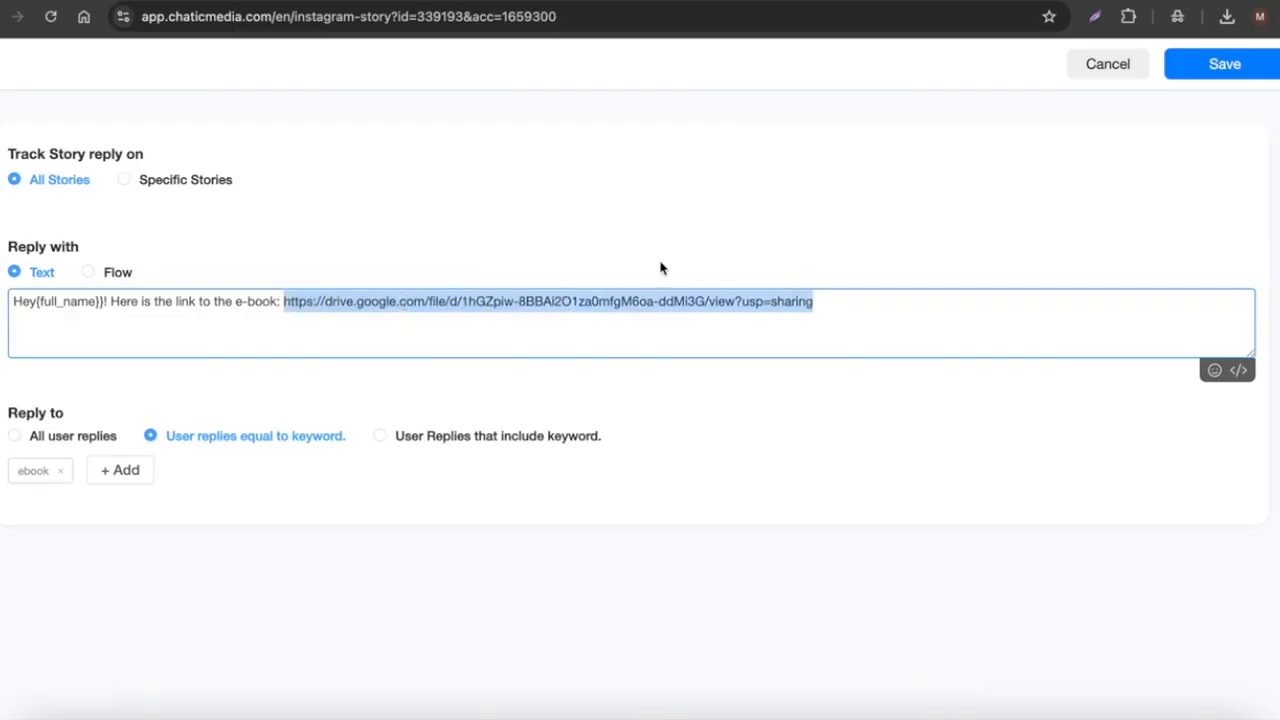
left_click(230, 1)
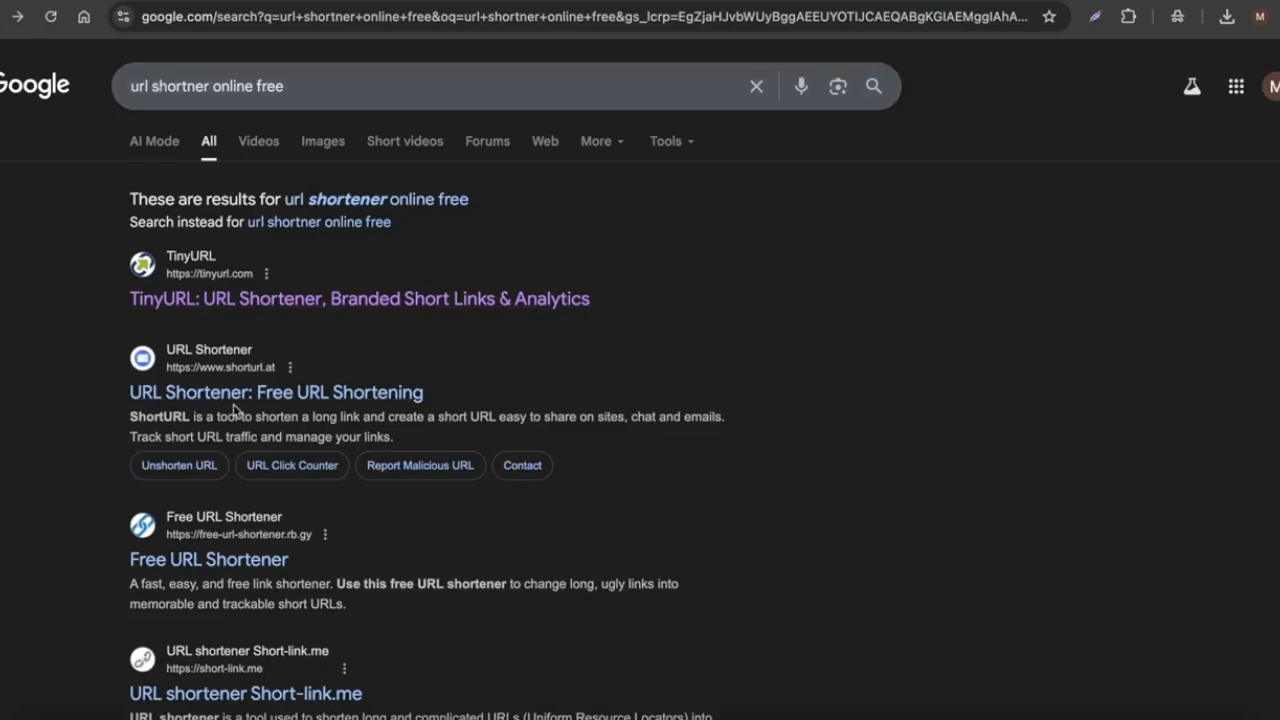
left_click(310, 300)
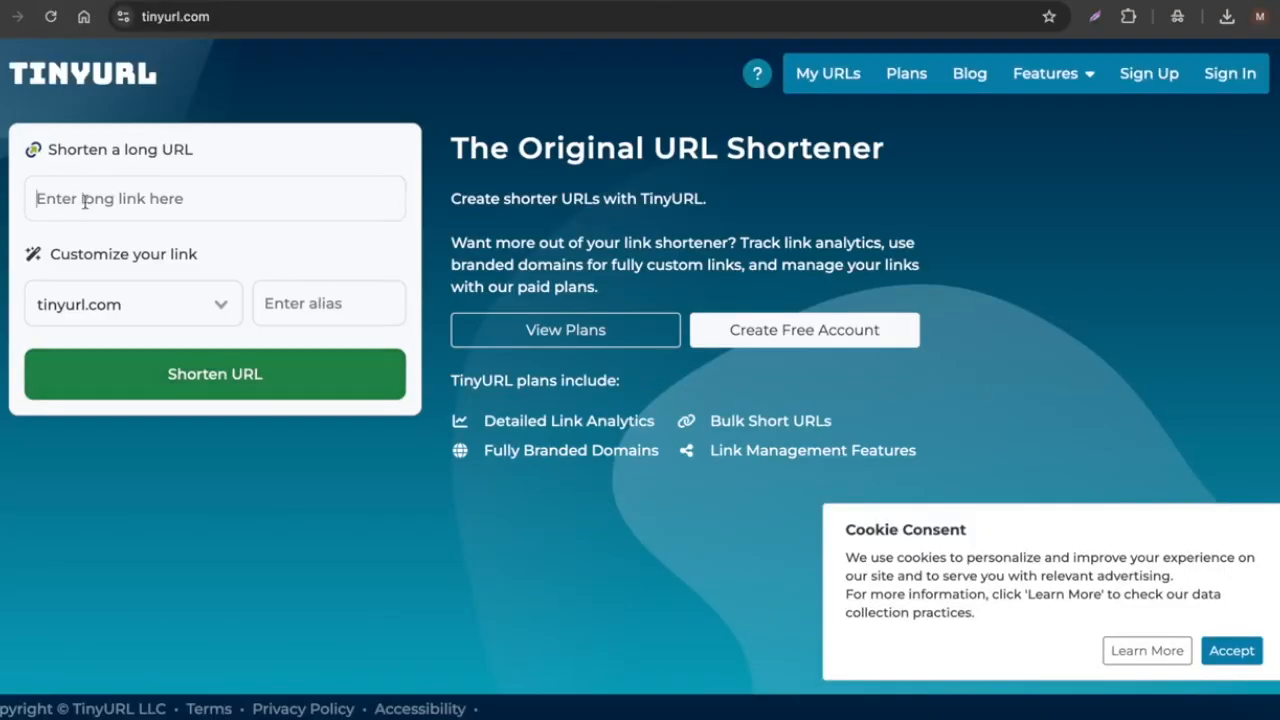
left_click(84, 200)
key("ctrl+v")
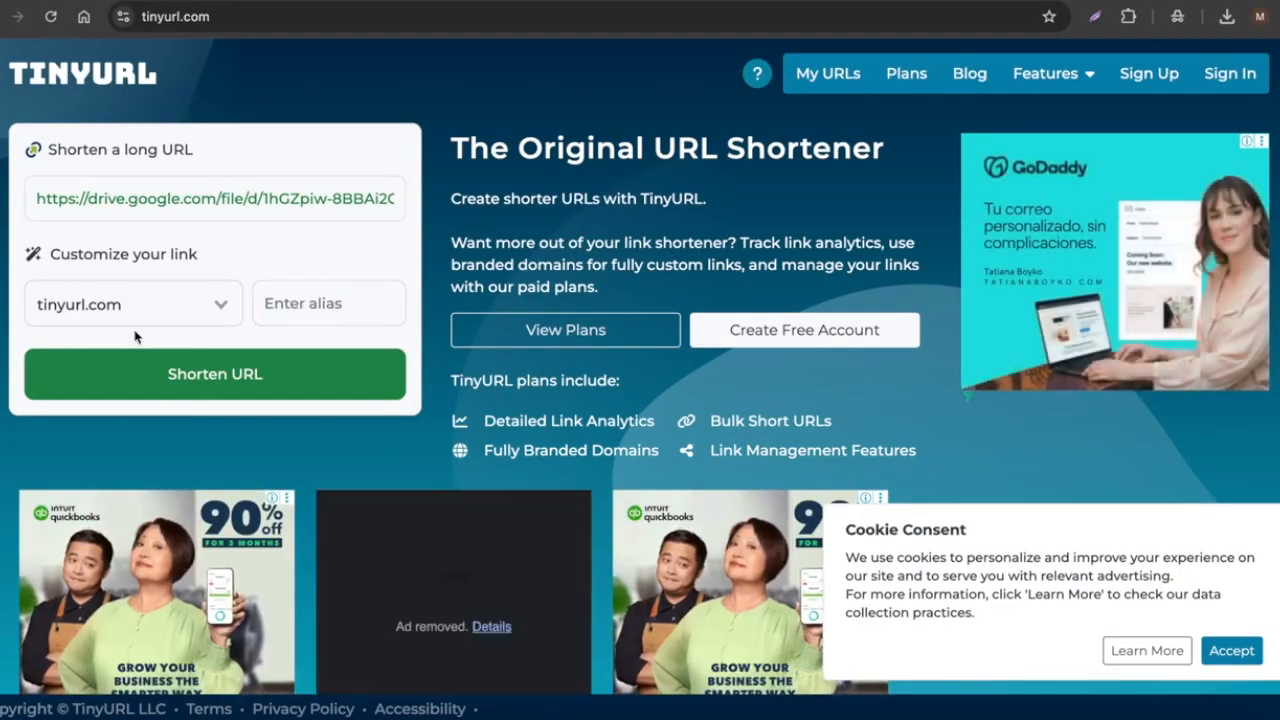
left_click(303, 314)
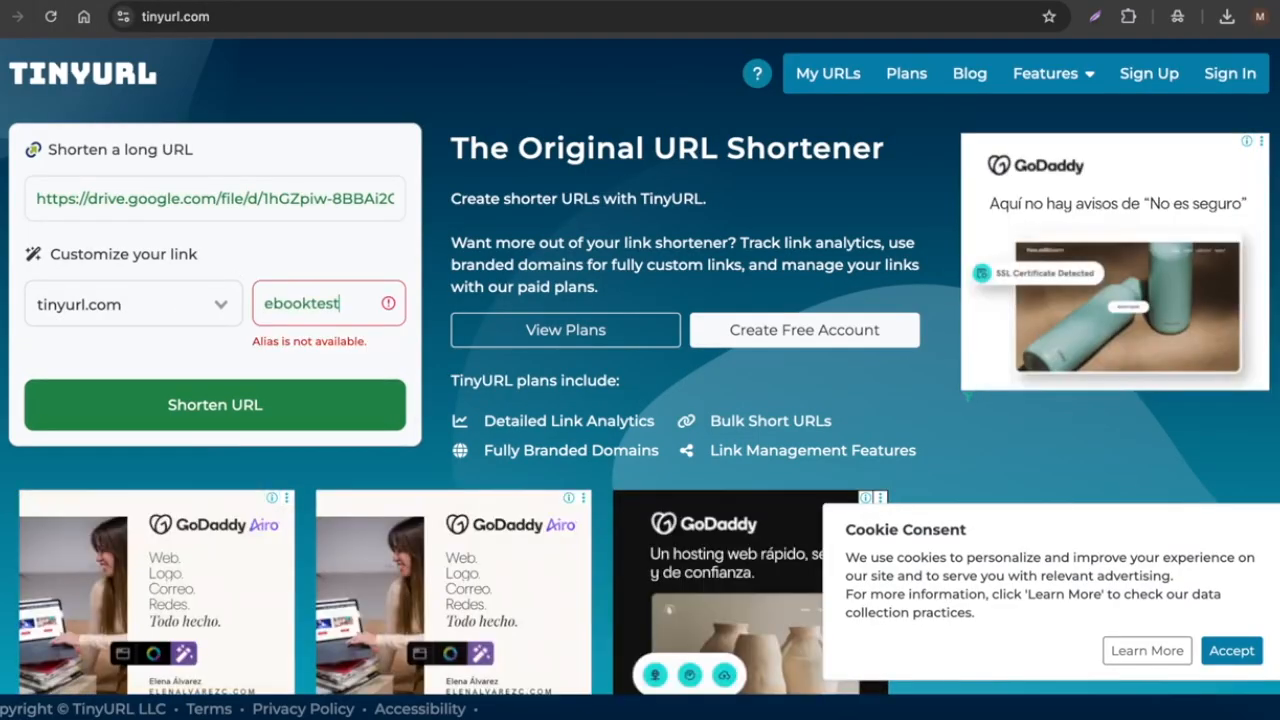
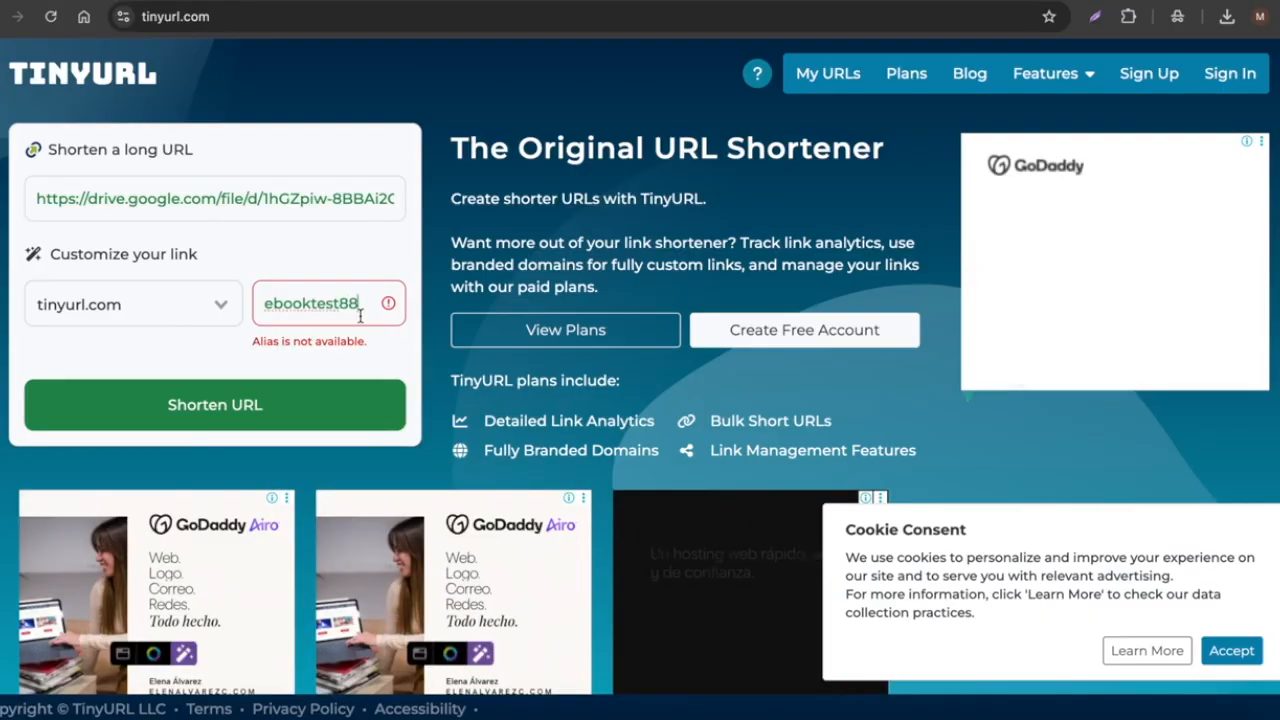
left_click(241, 403)
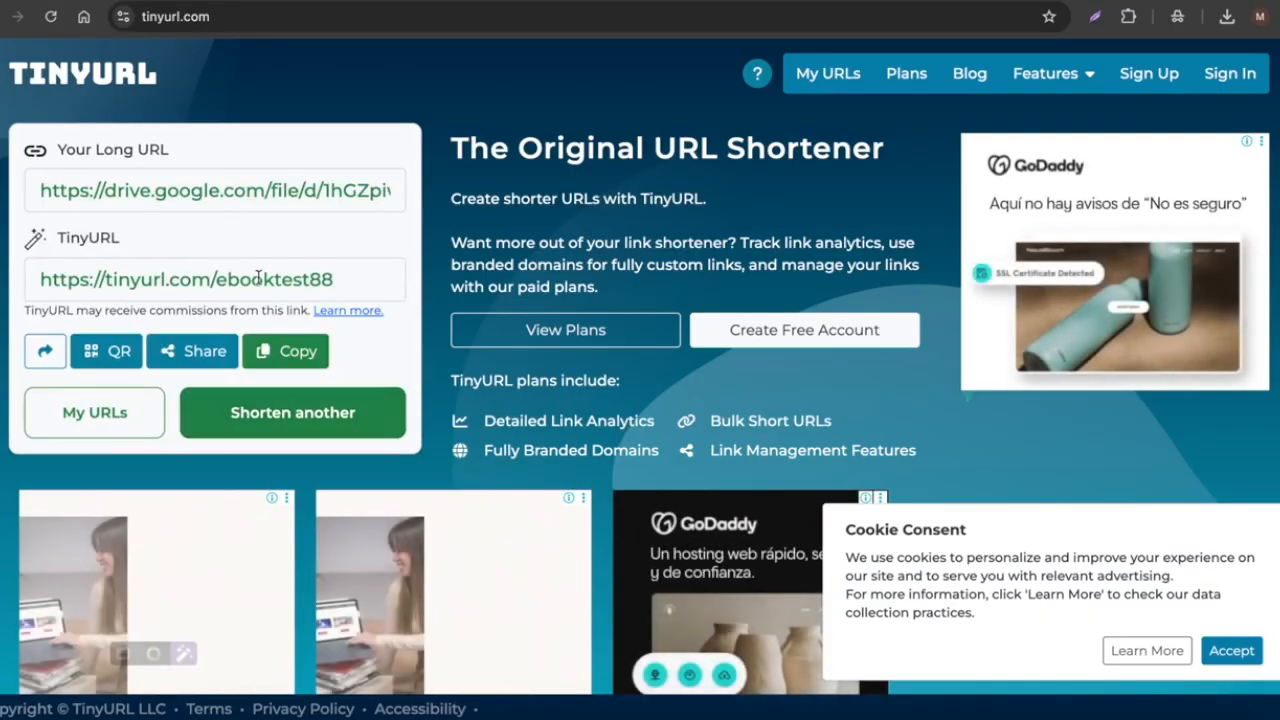
scroll(138, 187, "right", 2)
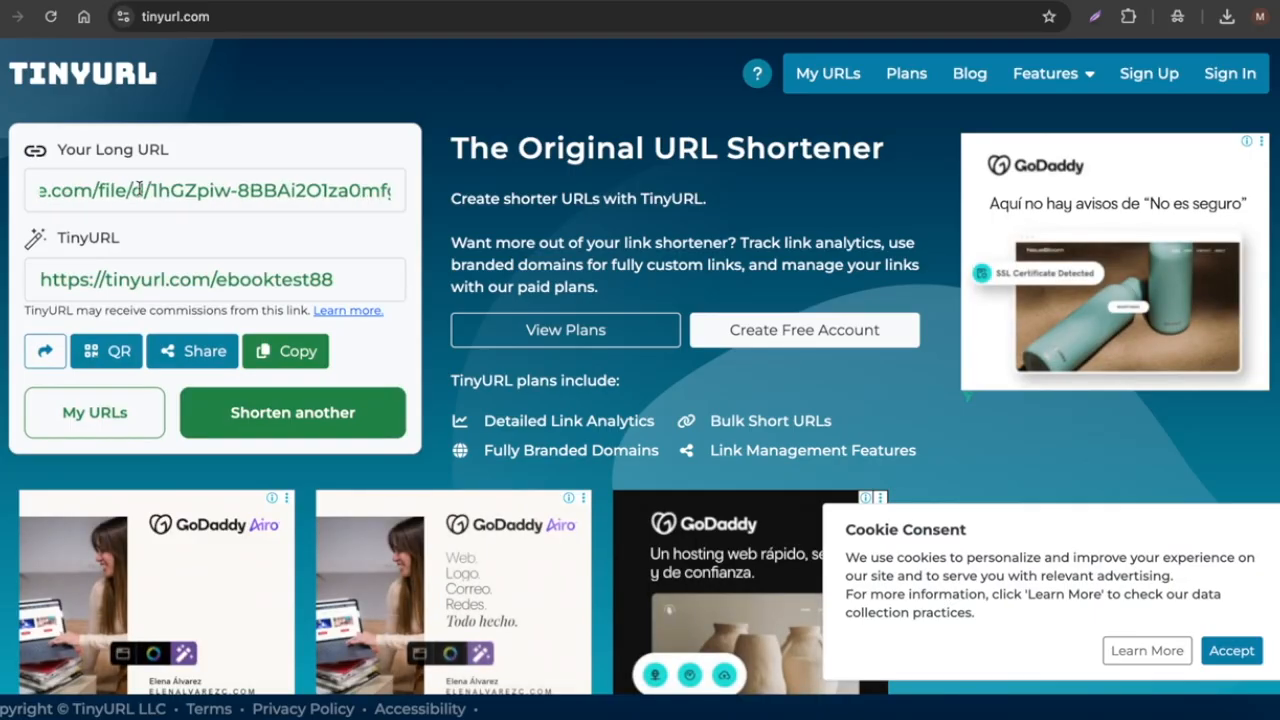
scroll(253, 187, "left", 2)
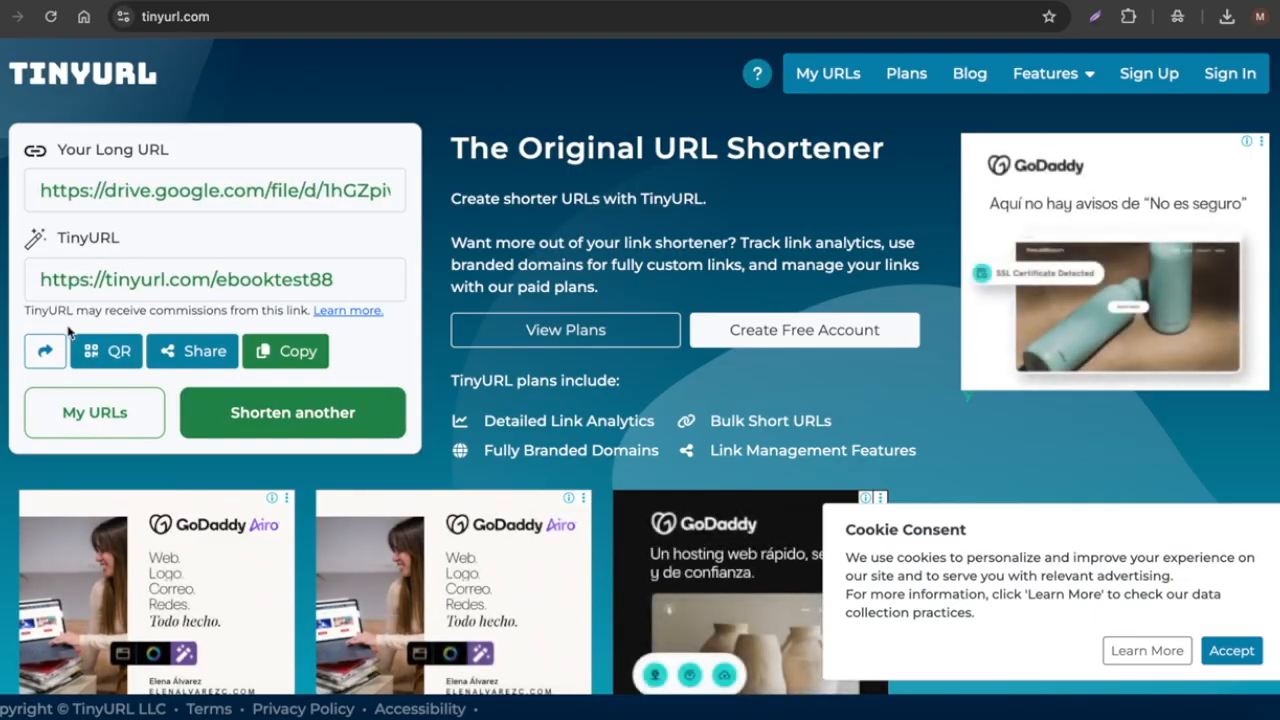
left_click_drag(345, 279, 29, 251)
right_click(160, 270)
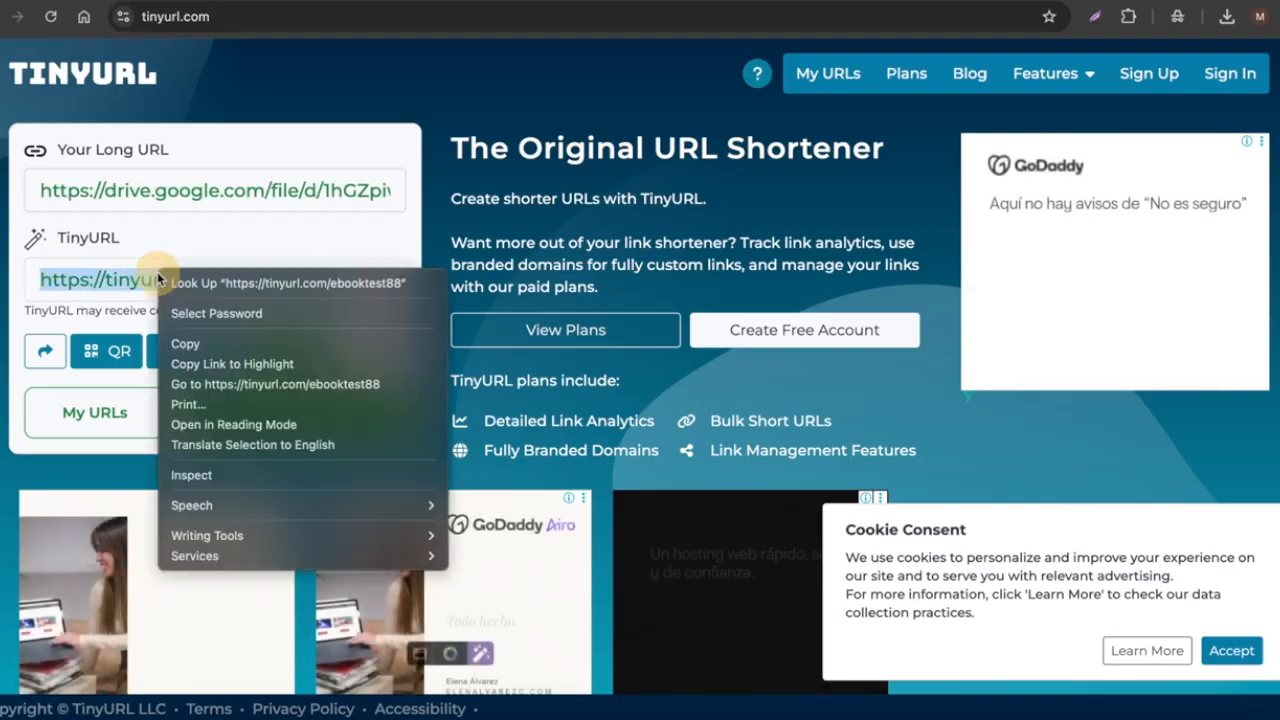
left_click(210, 364)
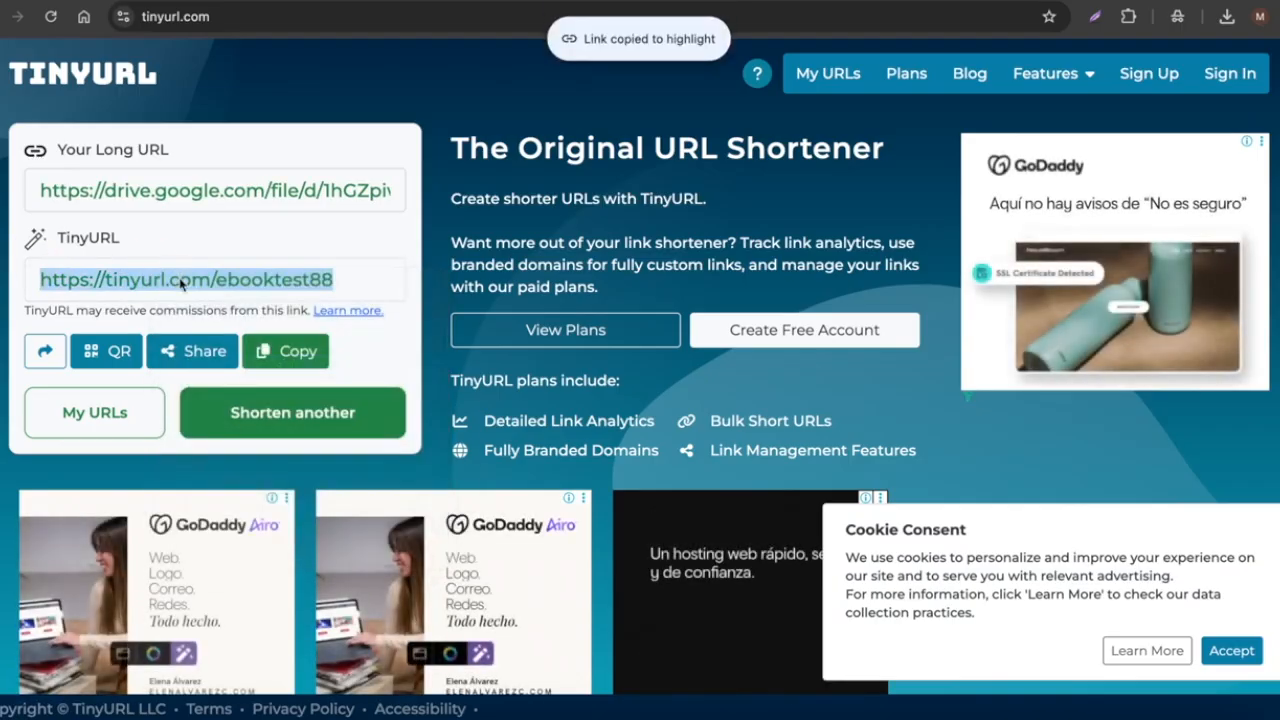
right_click(182, 276)
left_click(222, 352)
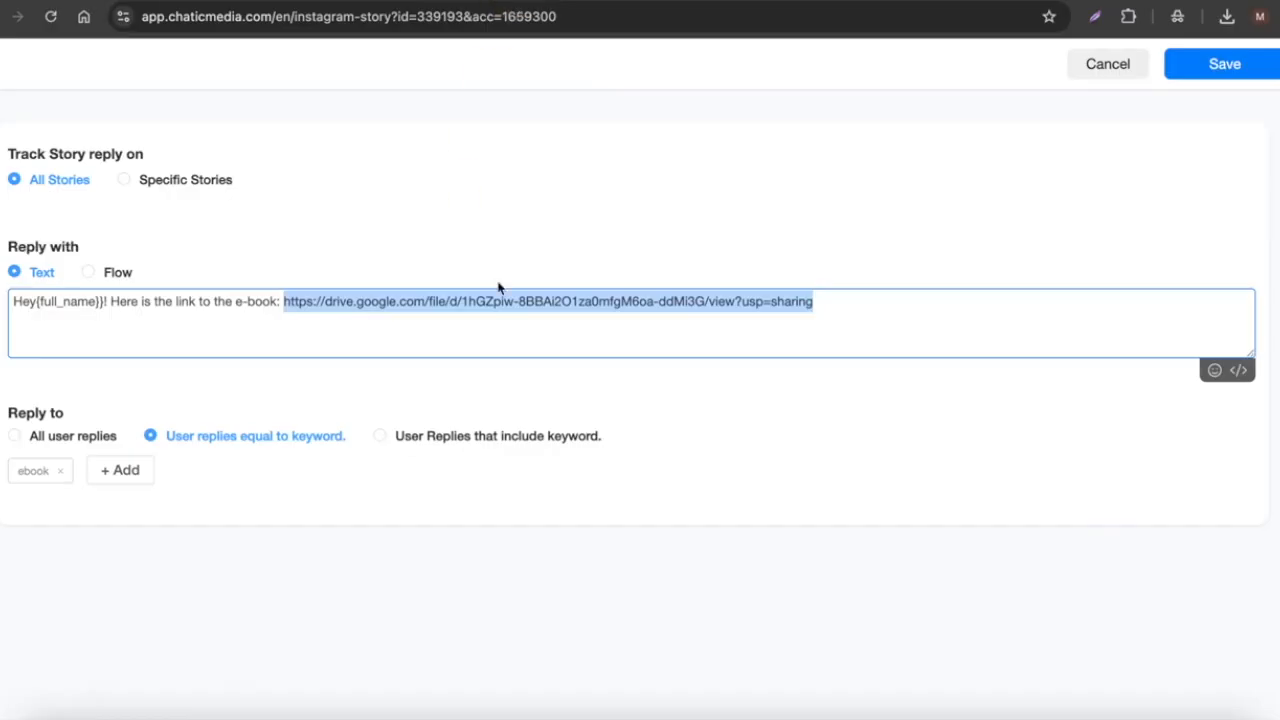
key("ctrl+v")
left_click_drag(503, 300, 288, 305)
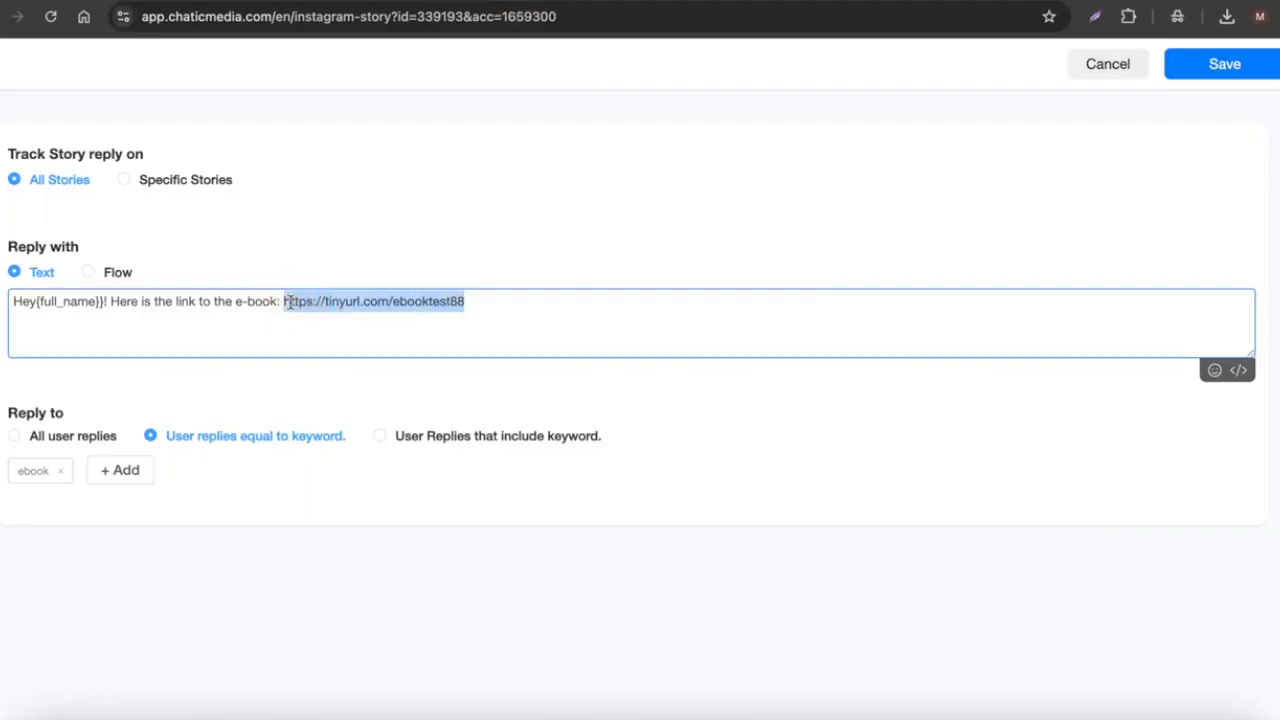
left_click(489, 301)
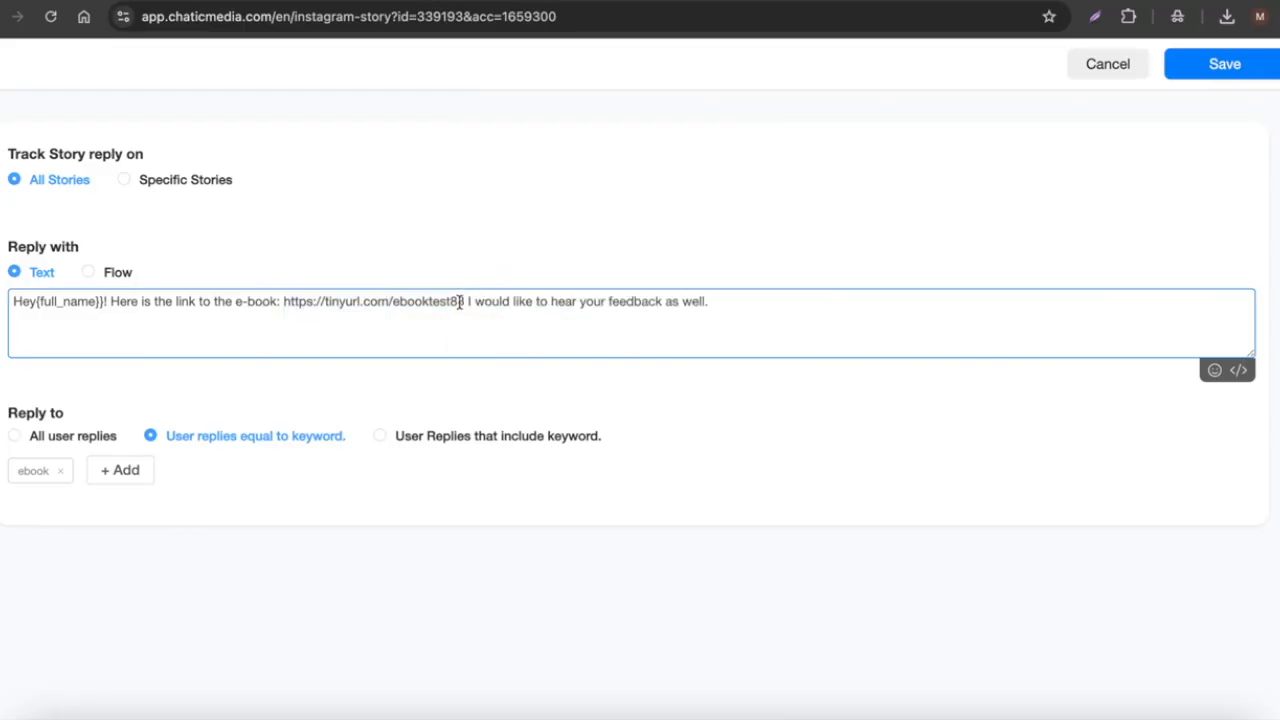
left_click_drag(465, 301, 269, 299)
left_click(566, 304)
left_click_drag(467, 301, 720, 309)
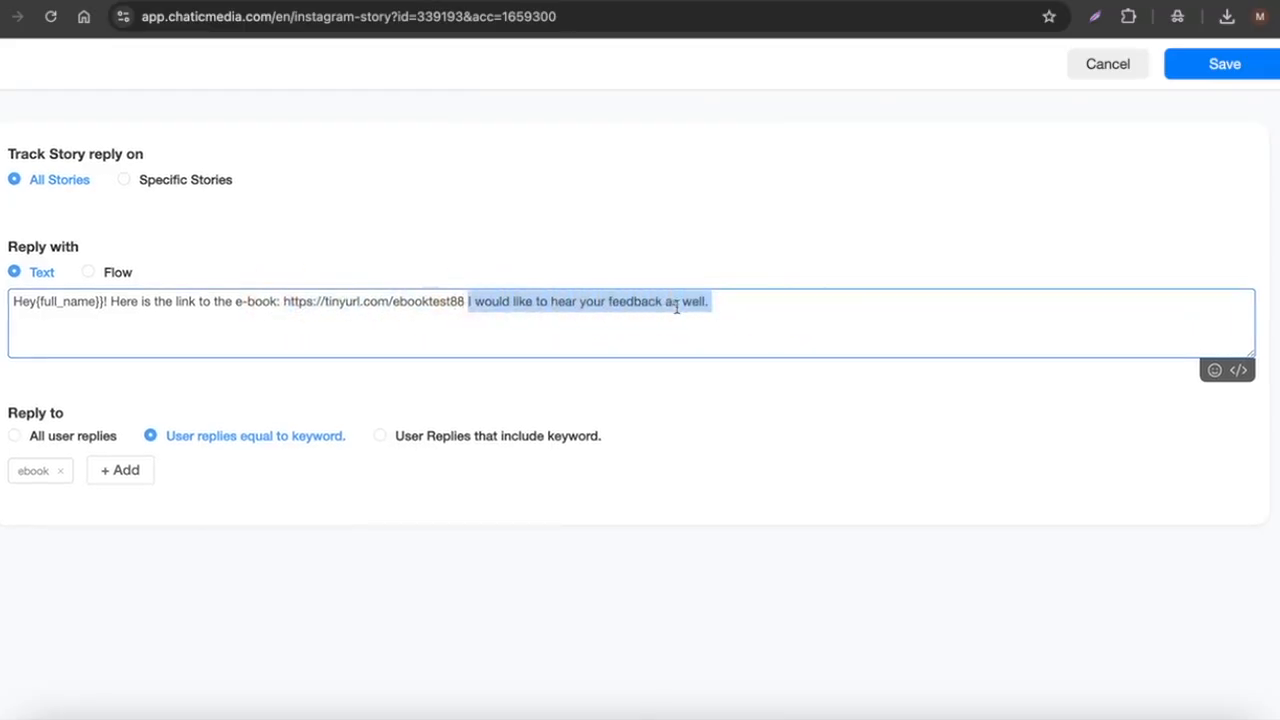
left_click(1225, 75)
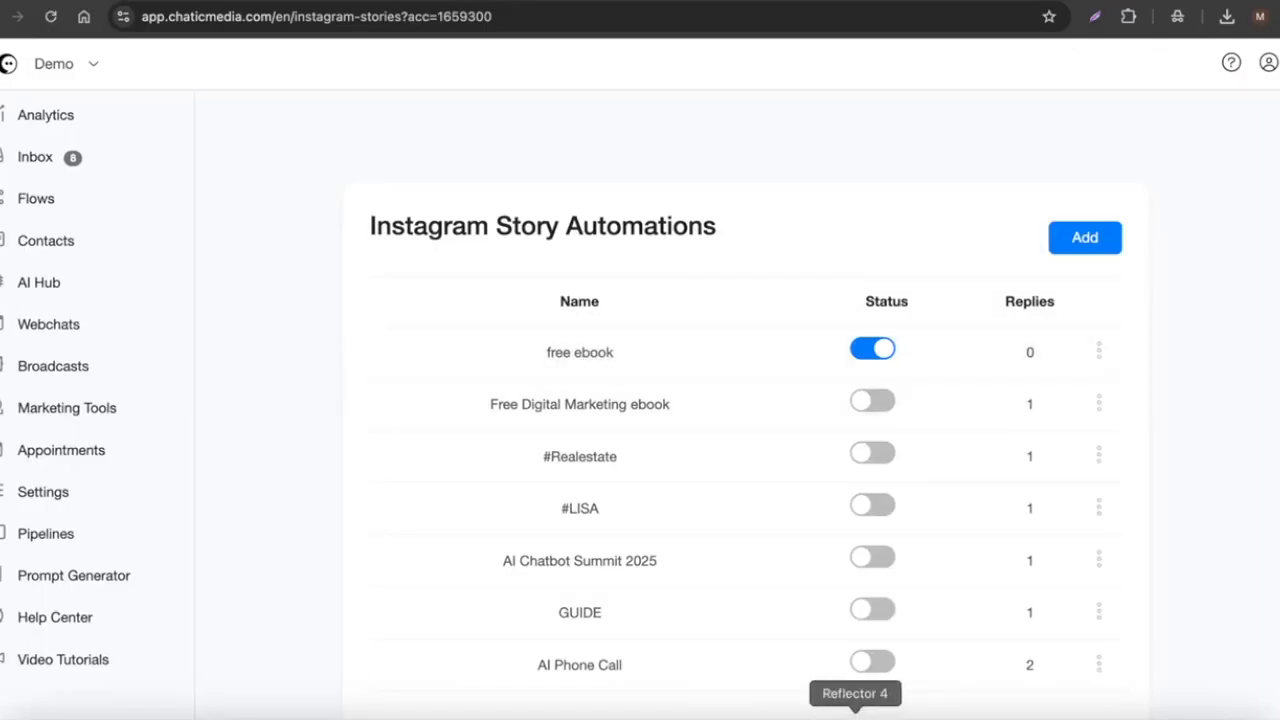
Step: Test the automation by replying 'ebook' to the story on the mirrored phone
left_click(856, 715)
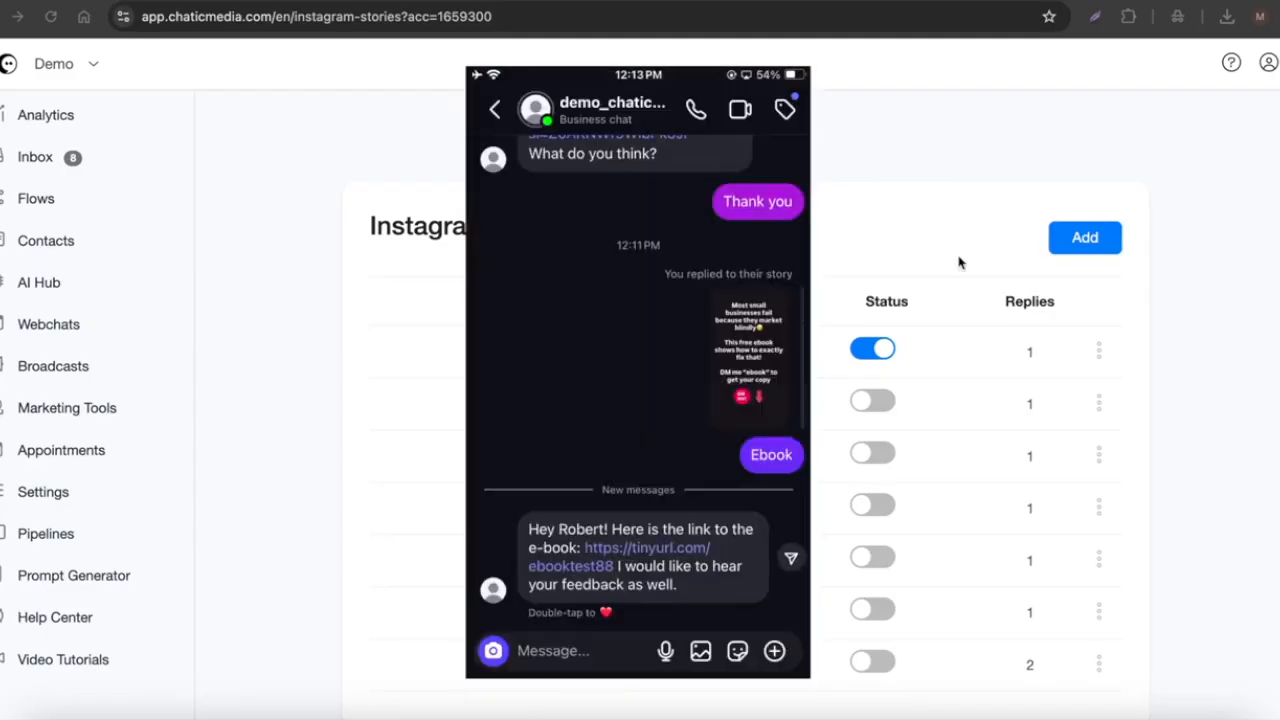
left_click(959, 257)
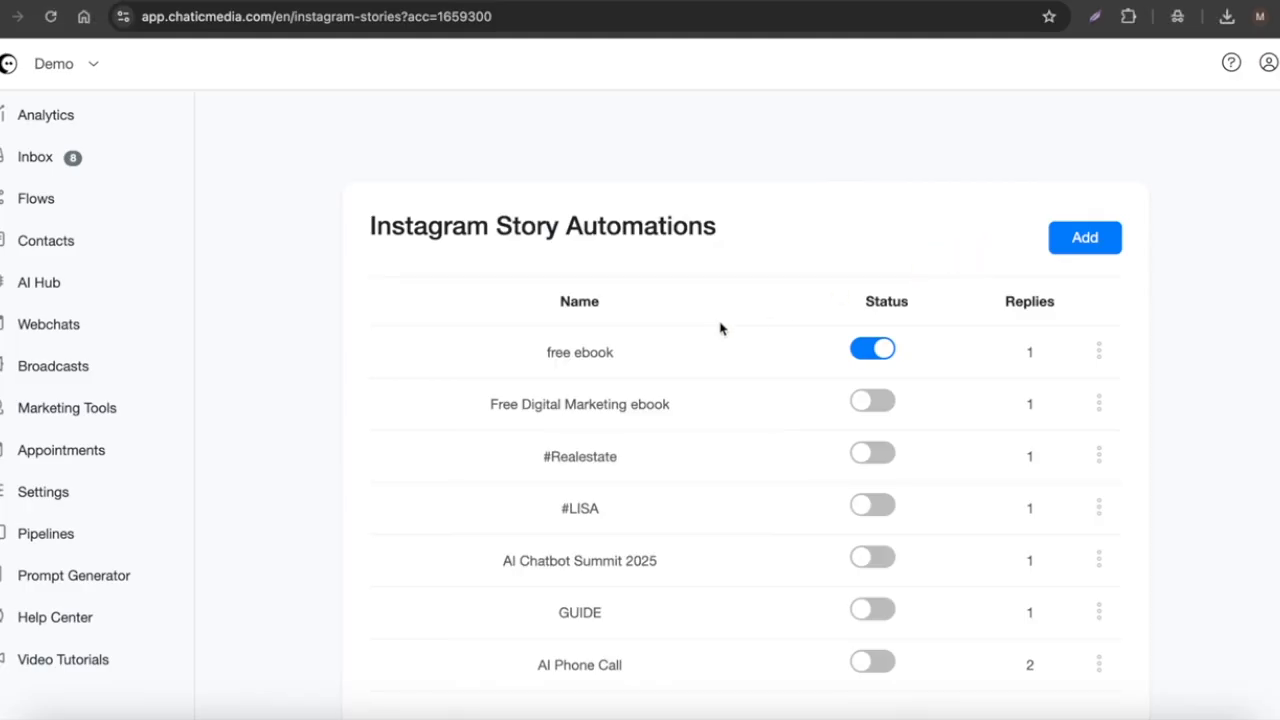
Step: Open the free ebook automation, try a Flow reply, cancel without saving, then go to Flows
left_click(1098, 350)
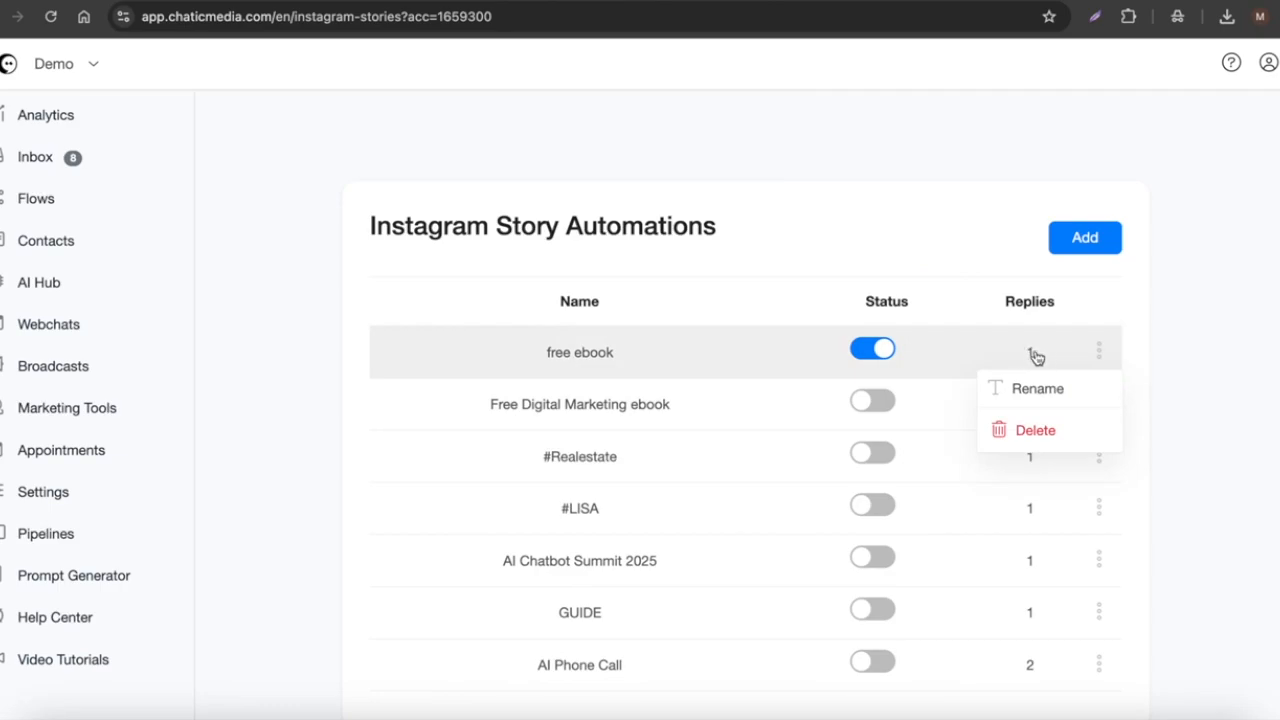
left_click(627, 352)
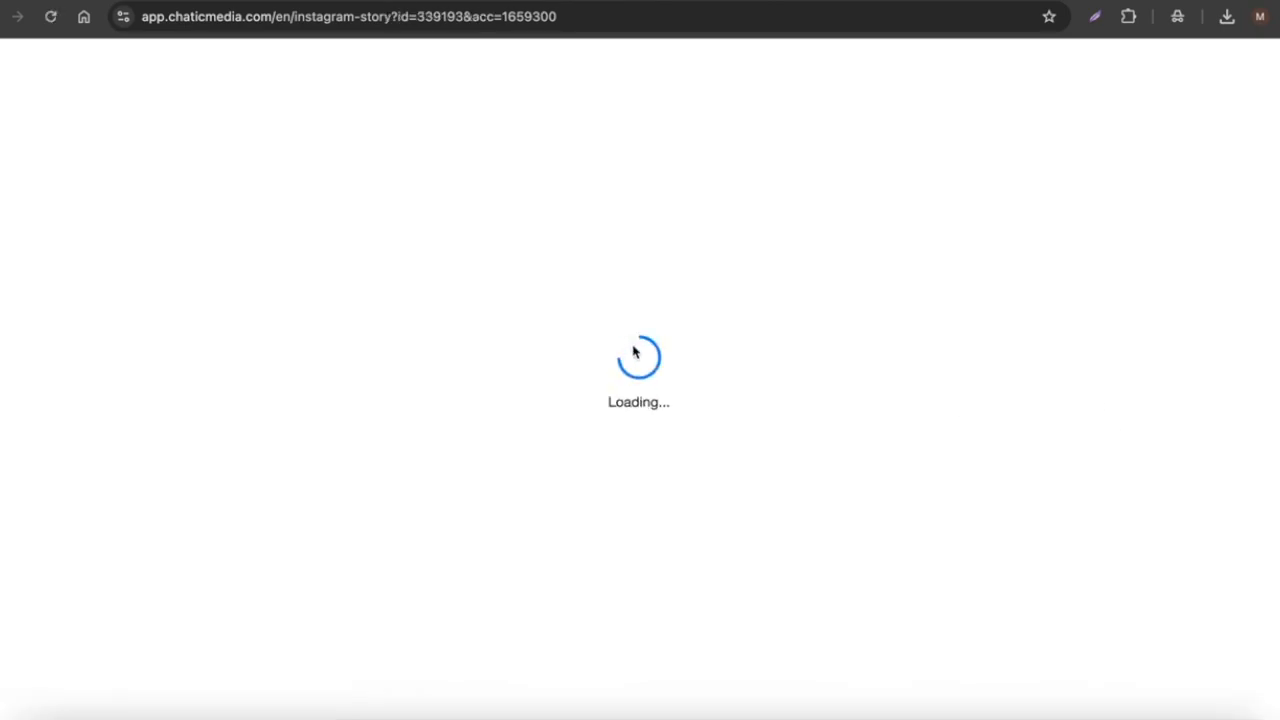
left_click_drag(293, 303, 509, 303)
left_click(90, 272)
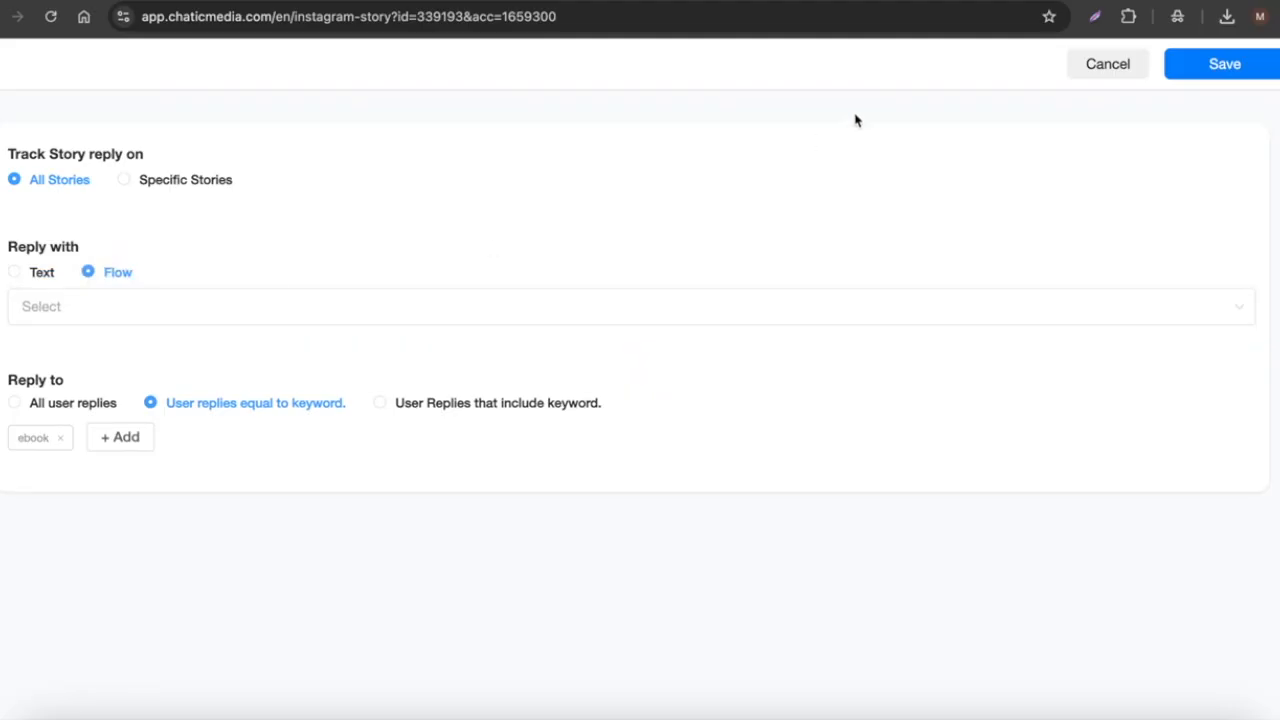
left_click(1103, 64)
left_click(36, 200)
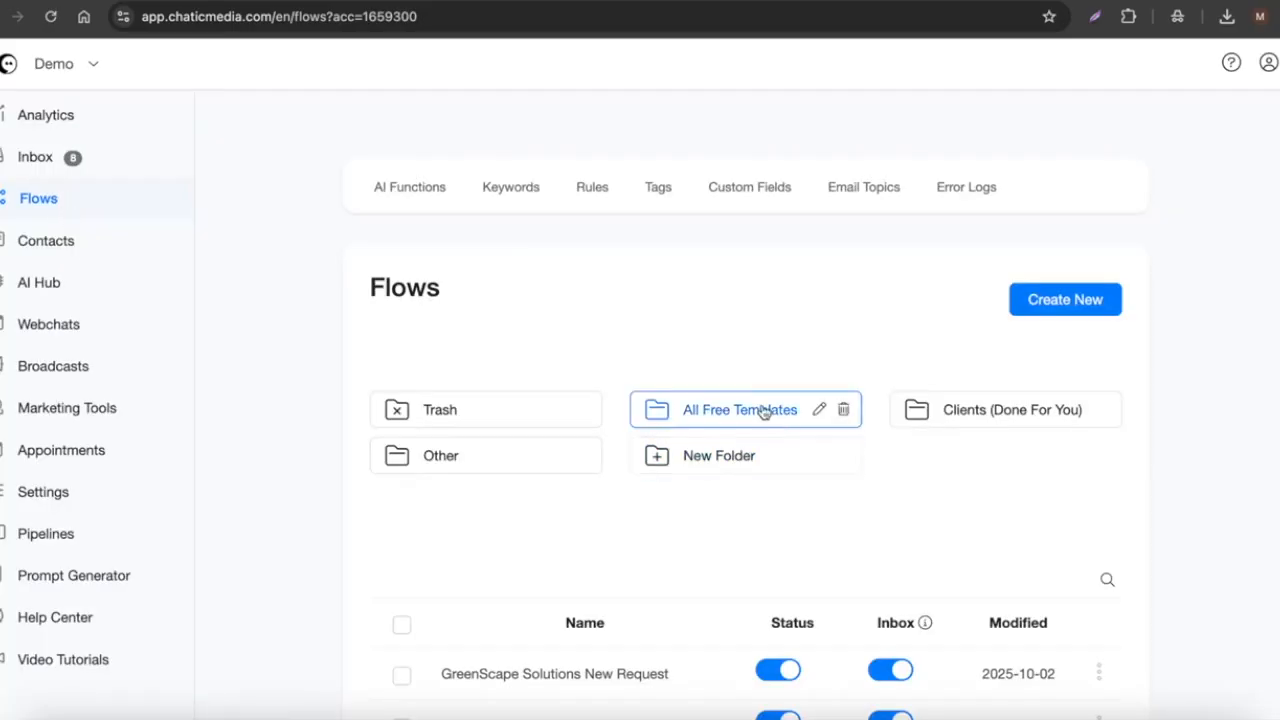
Step: Open All Free Templates > Comments Automation and the Request Email Address + Send Resource Links - FB template
left_click(728, 422)
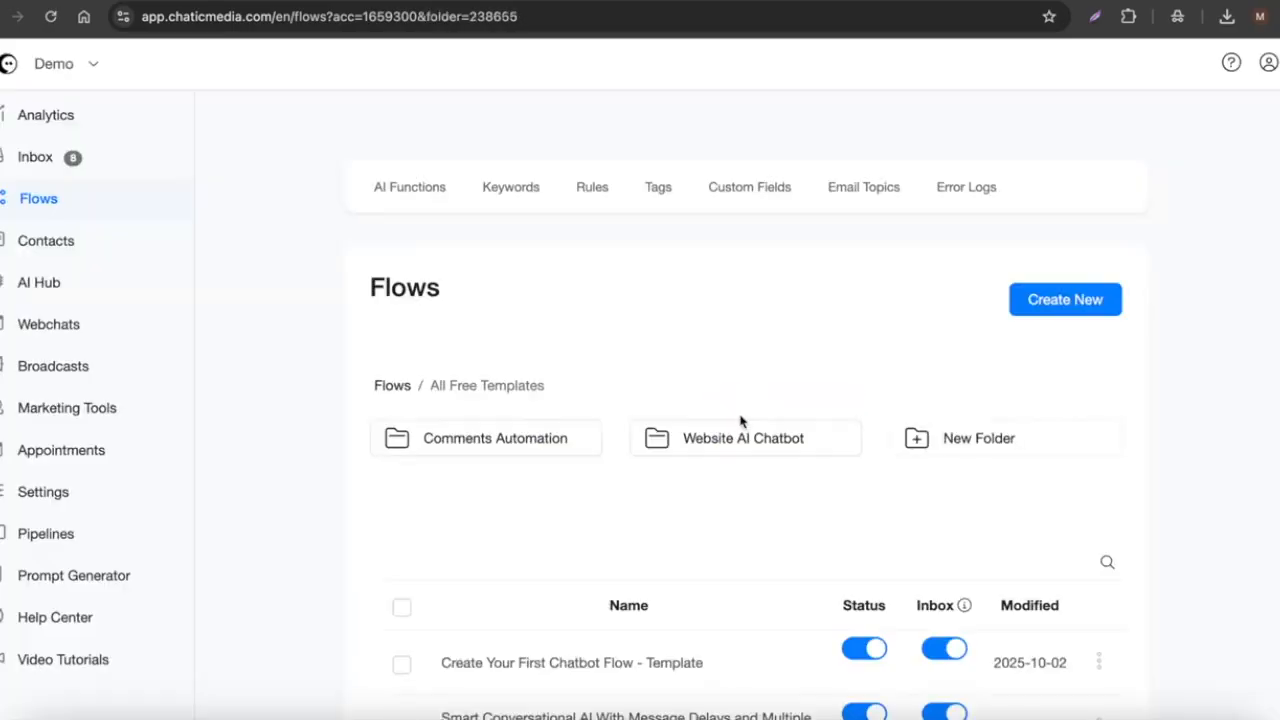
left_click(448, 448)
scroll(506, 591, "down", 5)
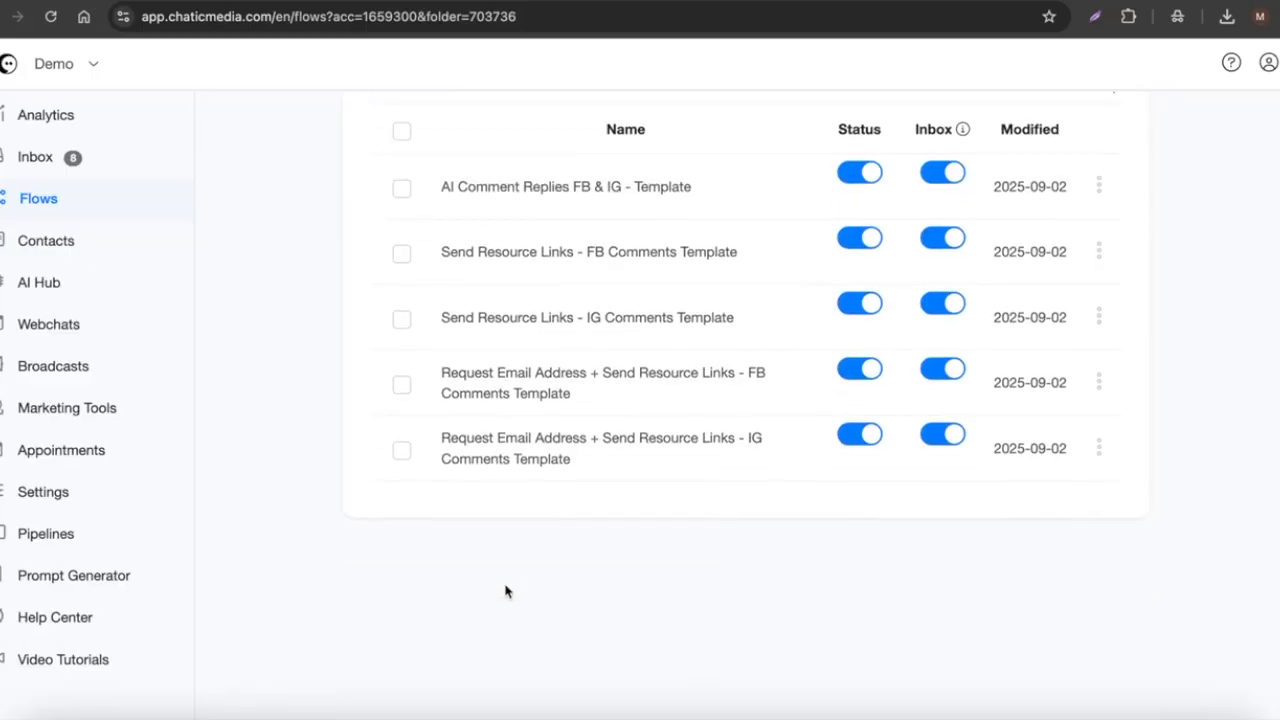
left_click(490, 500)
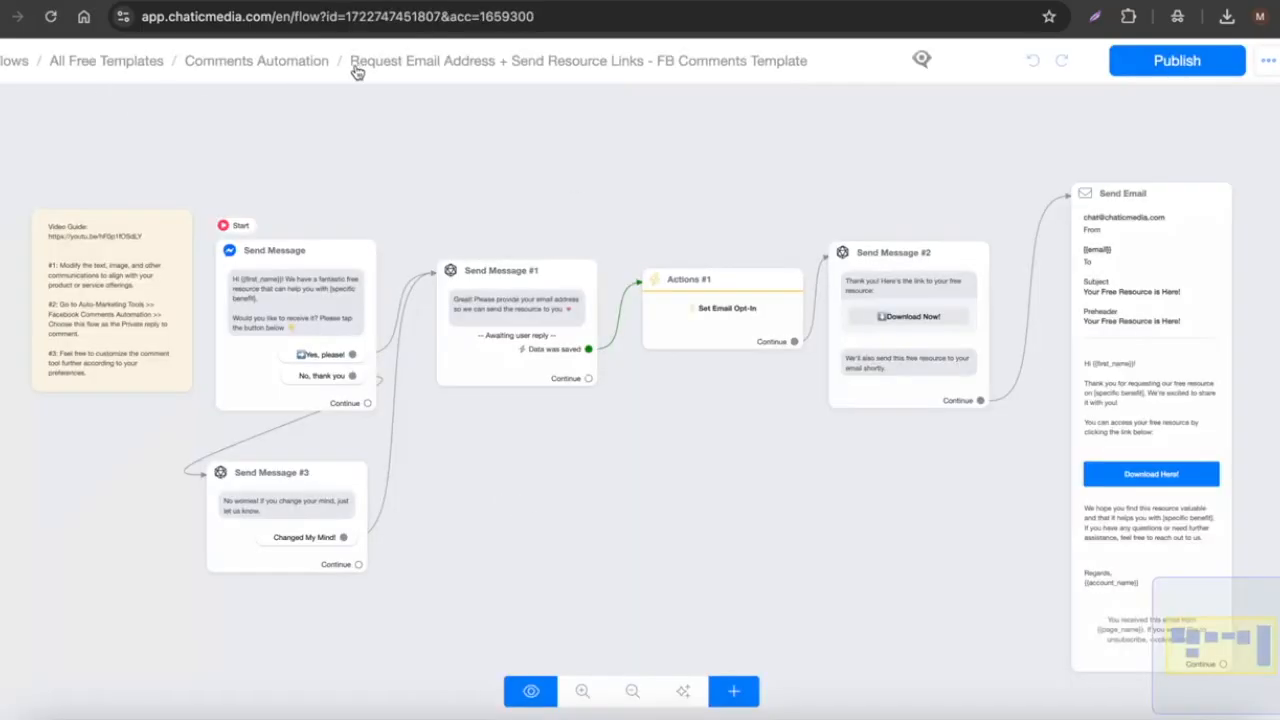
Step: Inspect the template's Send Message steps on the flow canvas
left_click(289, 278)
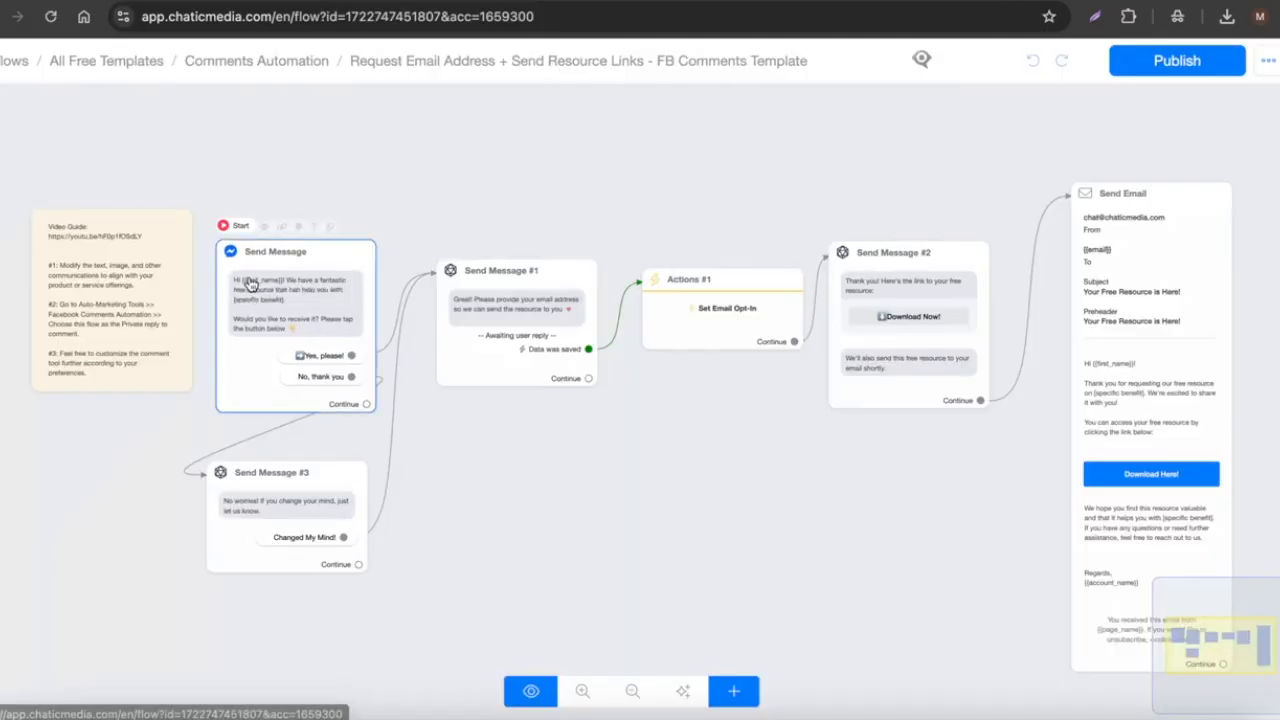
scroll(289, 278, "up", 5)
scroll(311, 360, "down", 1)
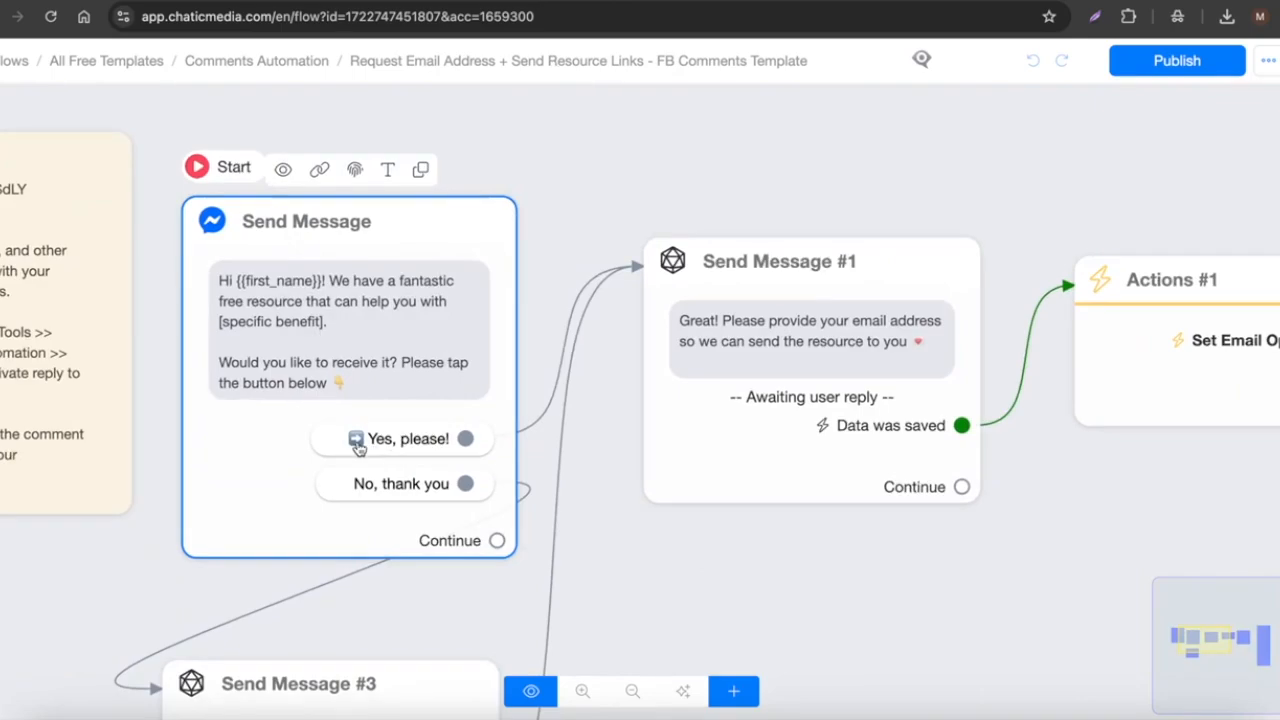
scroll(358, 447, "down", 3)
left_click(492, 372)
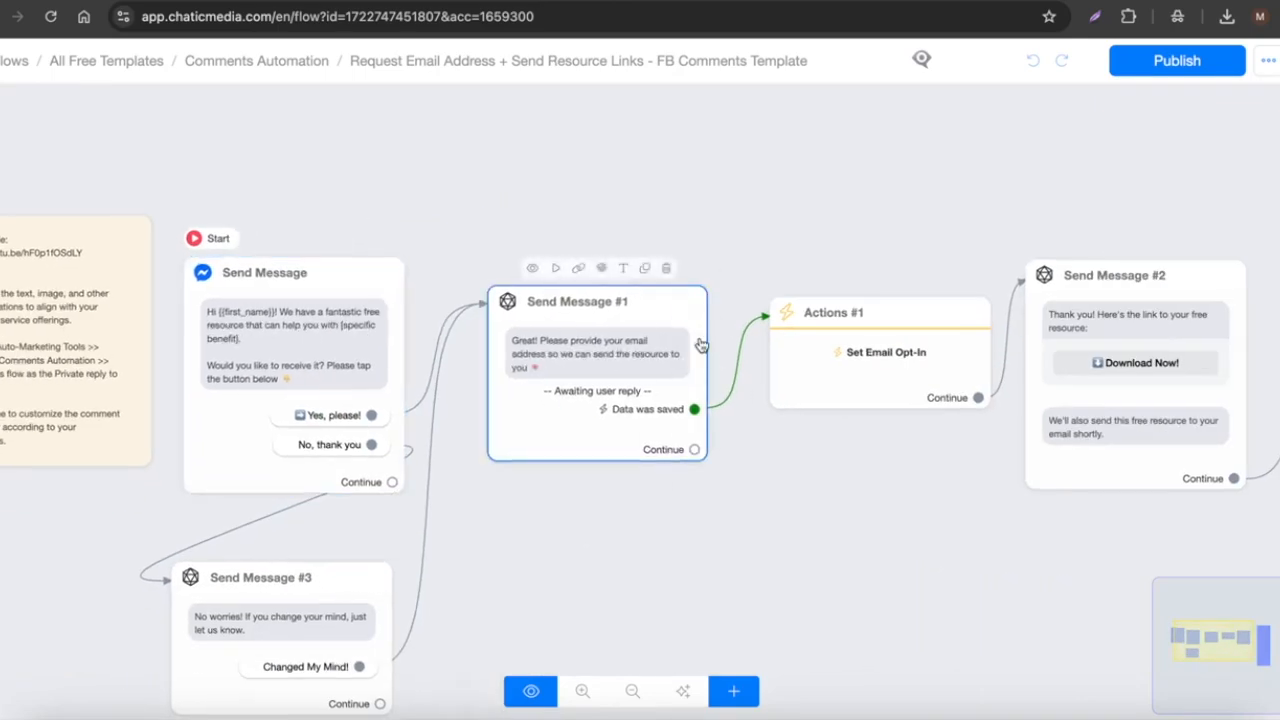
scroll(701, 345, "up", 3)
scroll(293, 343, "down", 3)
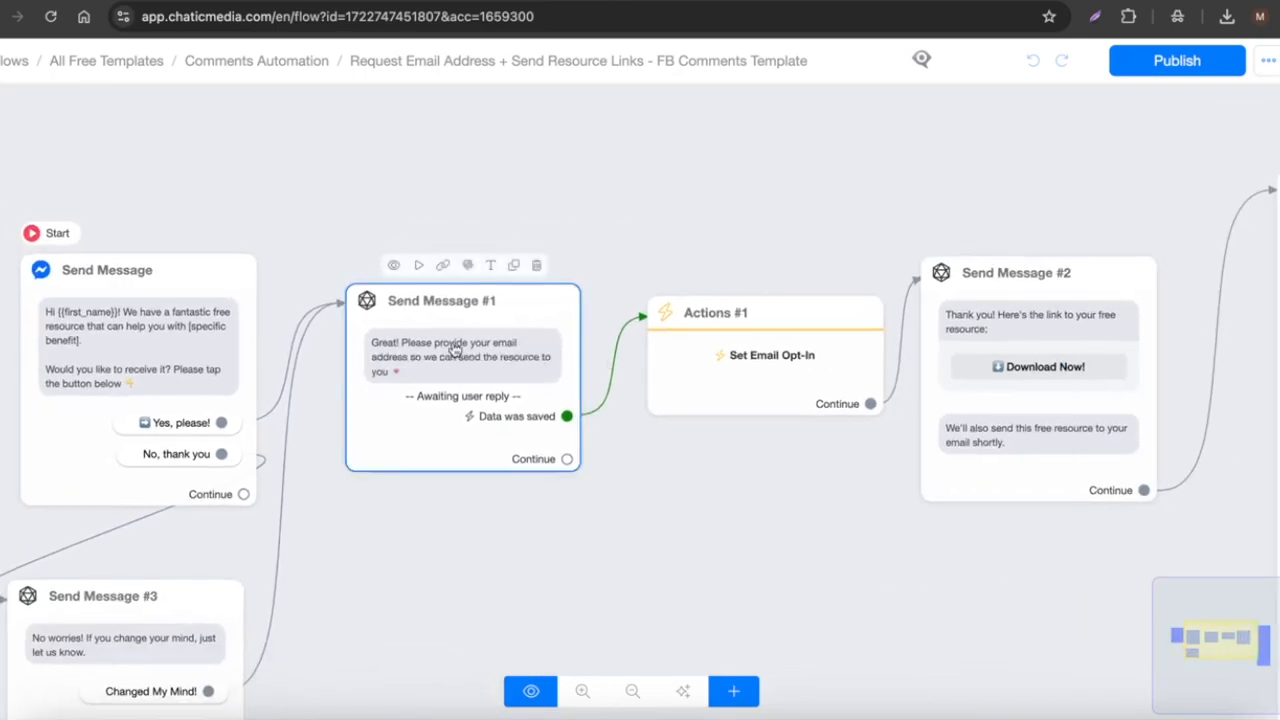
scroll(480, 345, "up", 3)
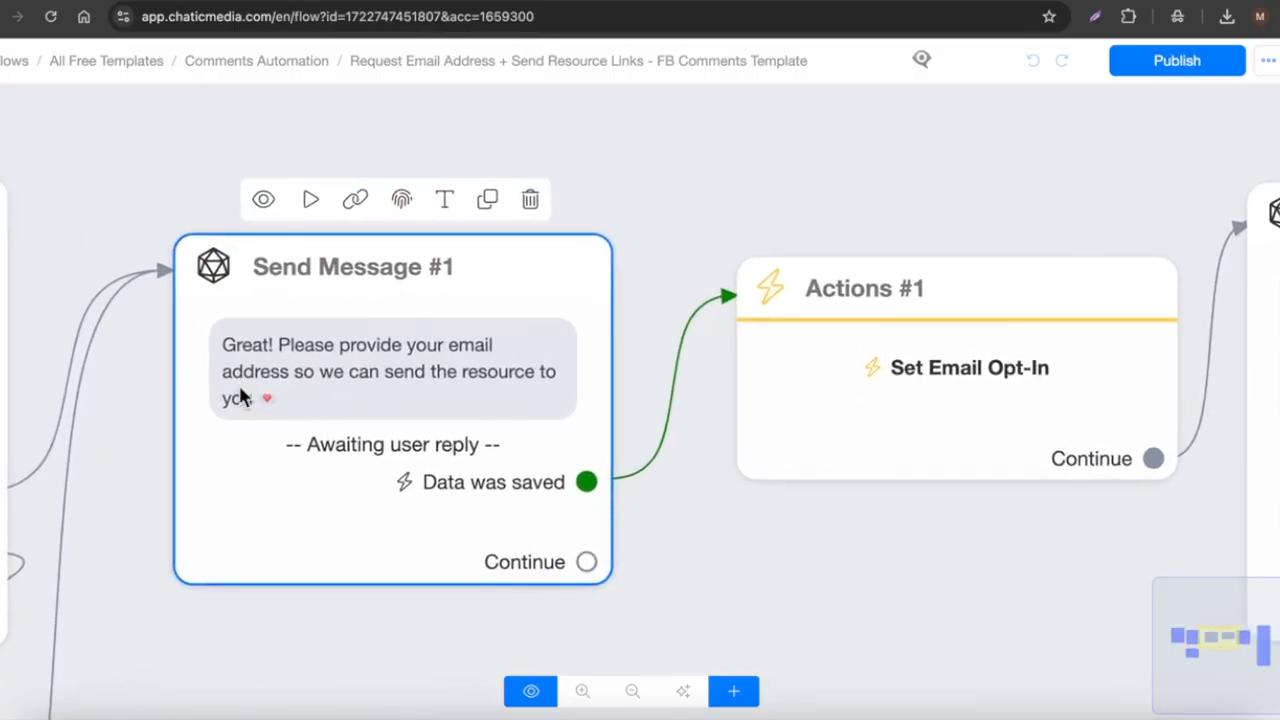
scroll(240, 400, "down", 4)
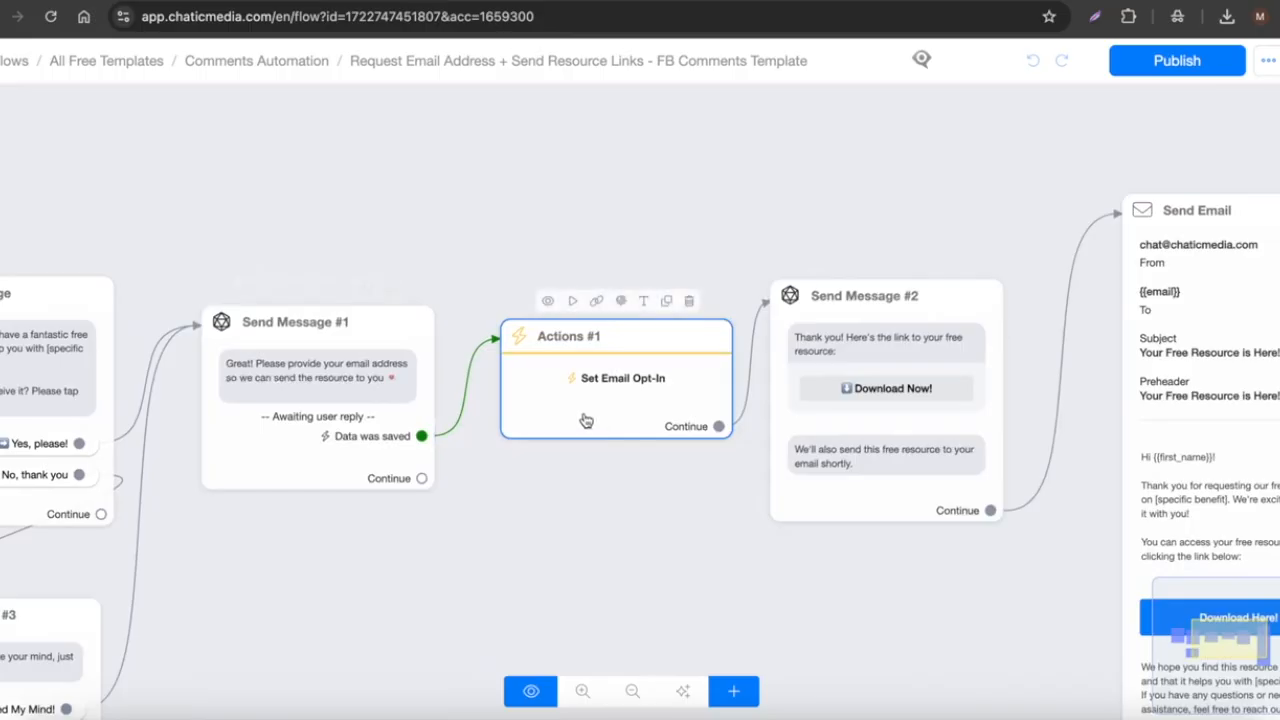
Step: Bring the Send Email node into view and open the list of node types to add
left_click_drag(926, 226, 486, 249)
scroll(490, 374, "up", 3)
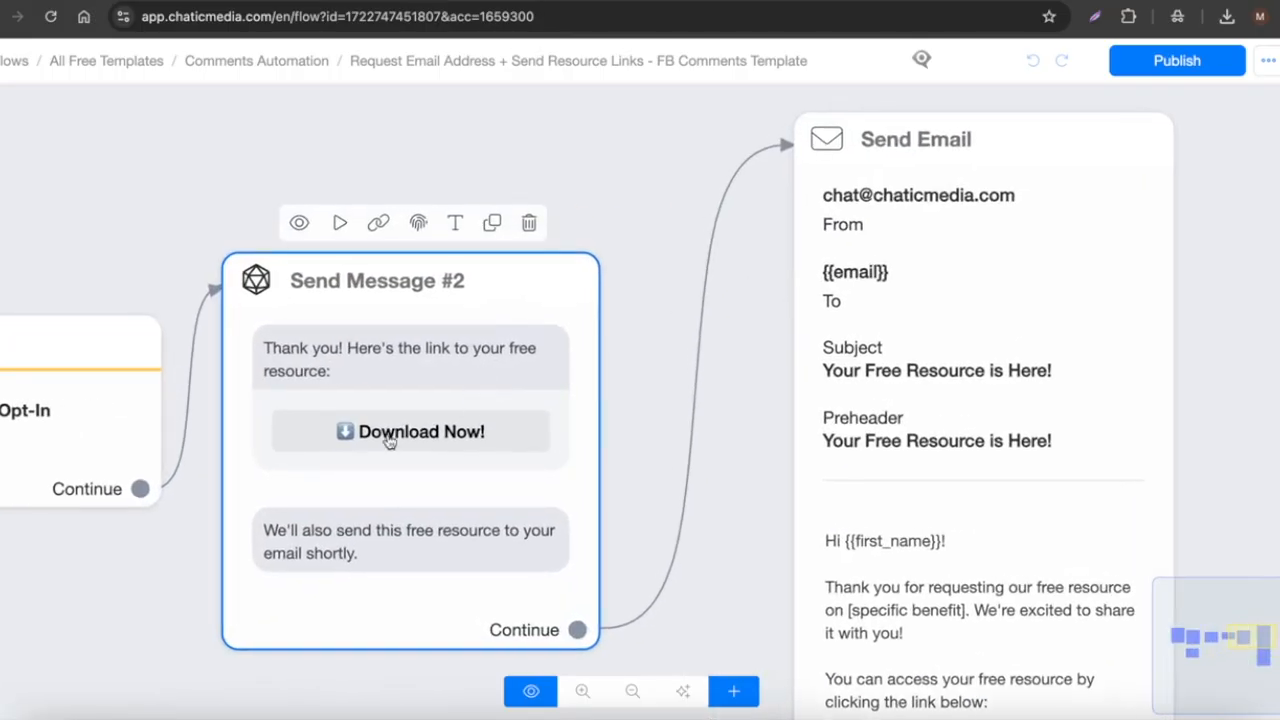
scroll(403, 443, "down", 3)
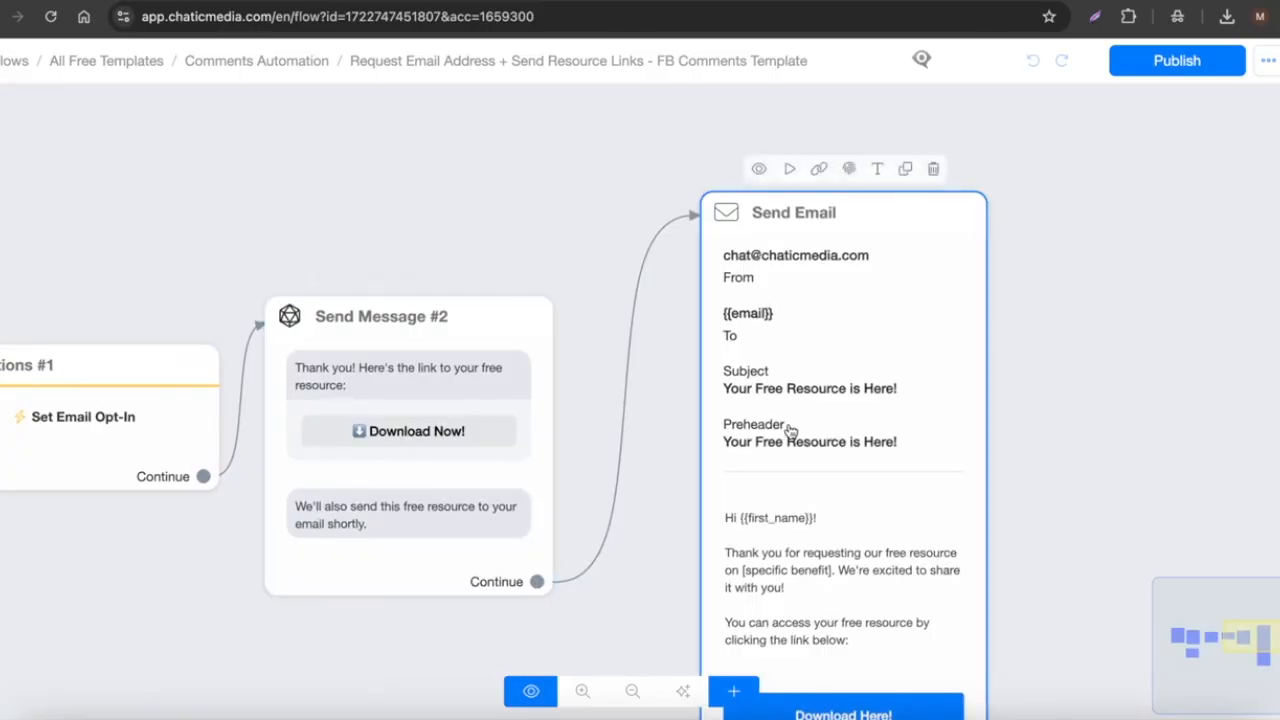
scroll(728, 383, "down", 3)
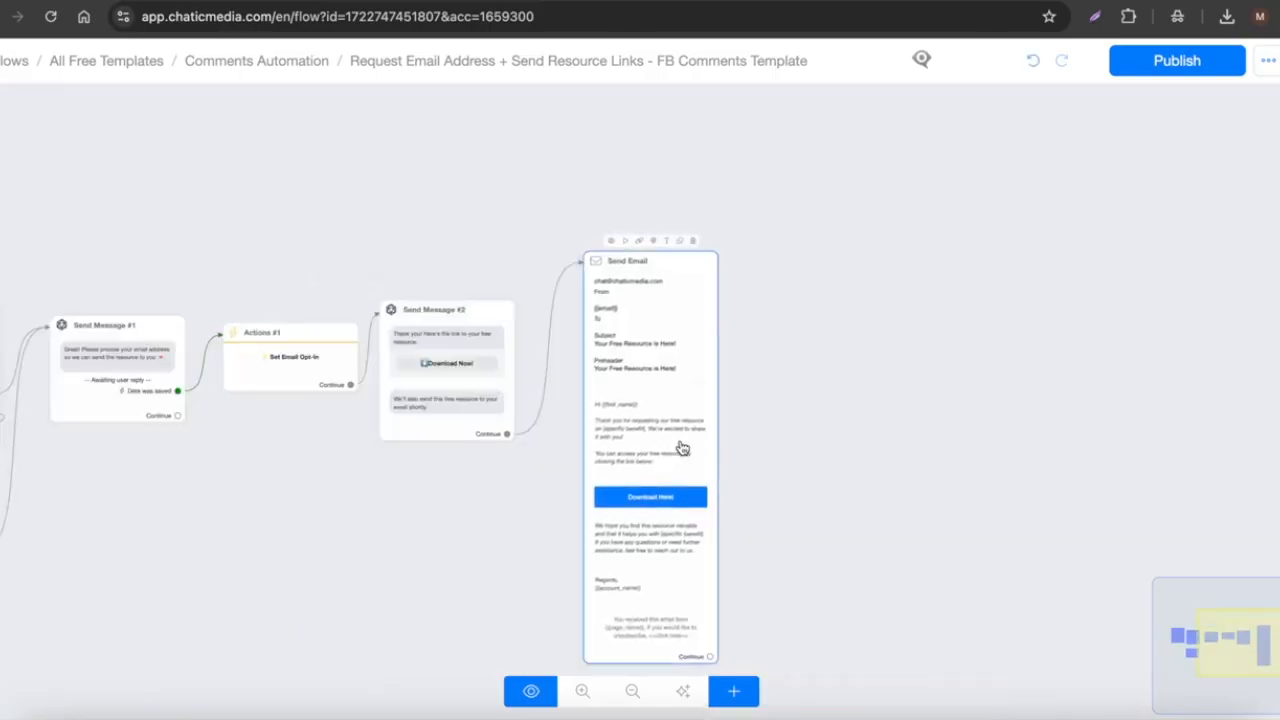
left_click(750, 692)
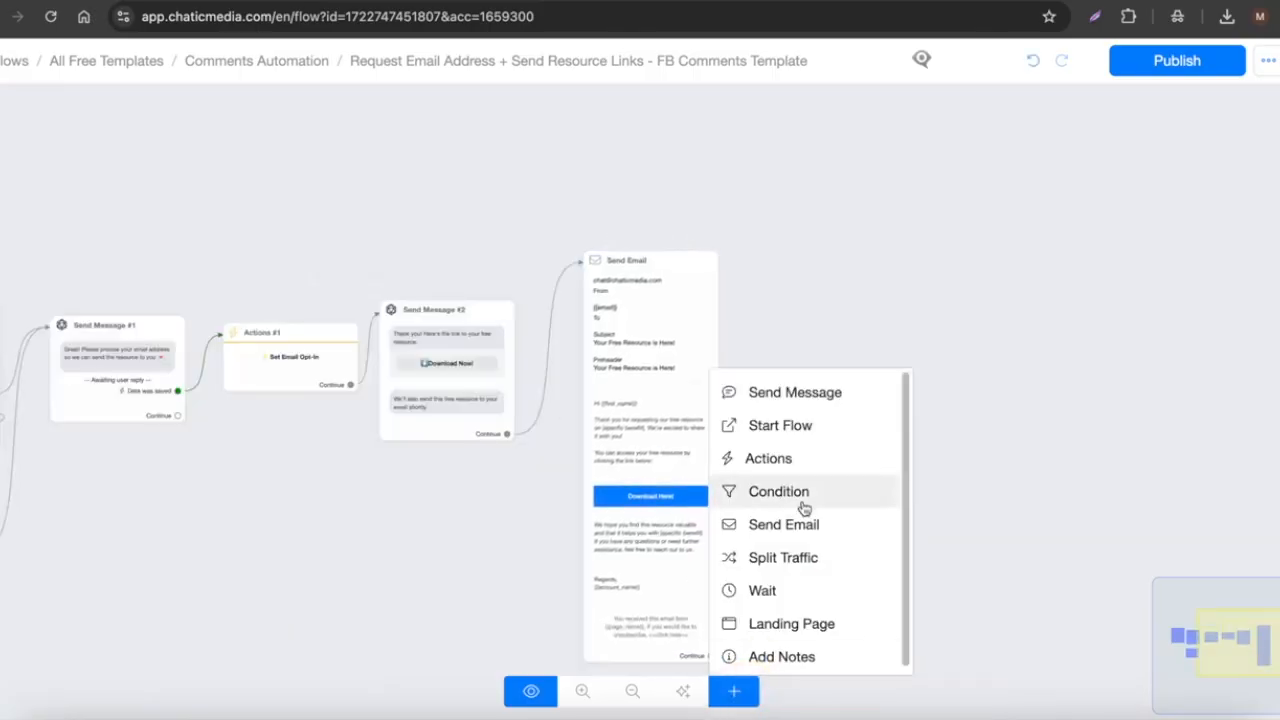
left_click(766, 597)
left_click(928, 483)
left_click_drag(989, 484, 1115, 354)
left_click(1080, 501)
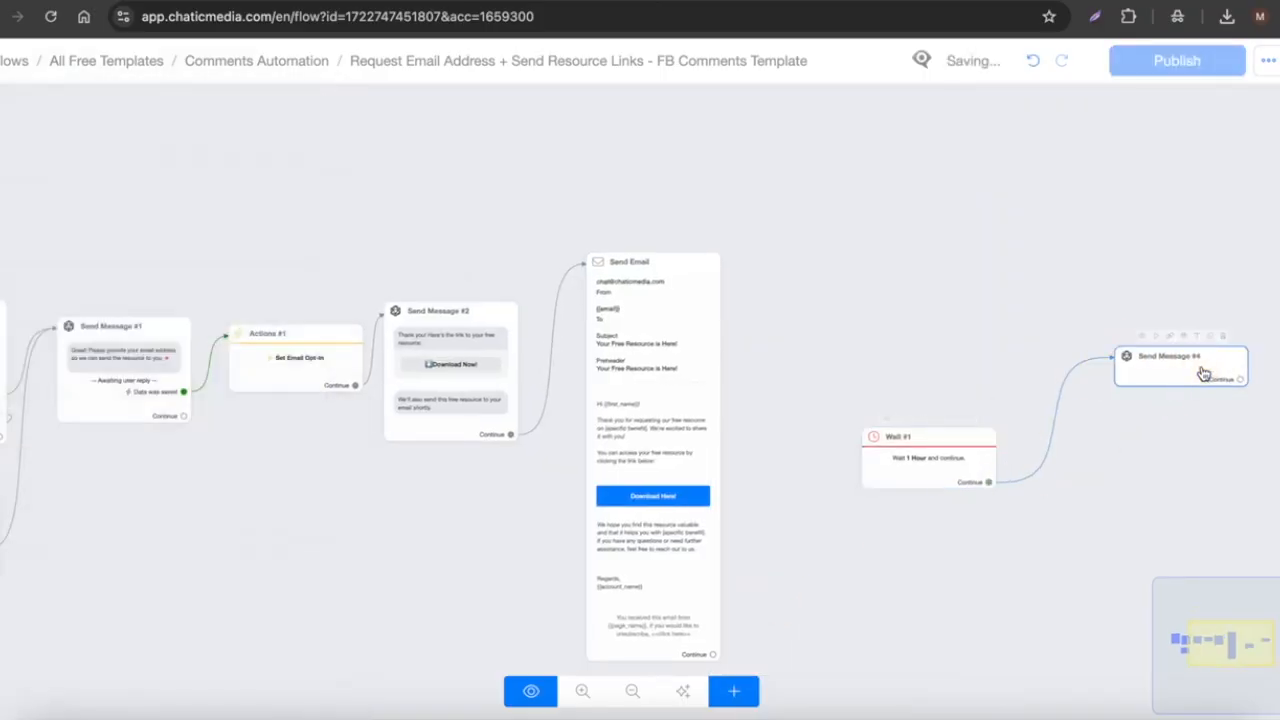
left_click(1208, 347)
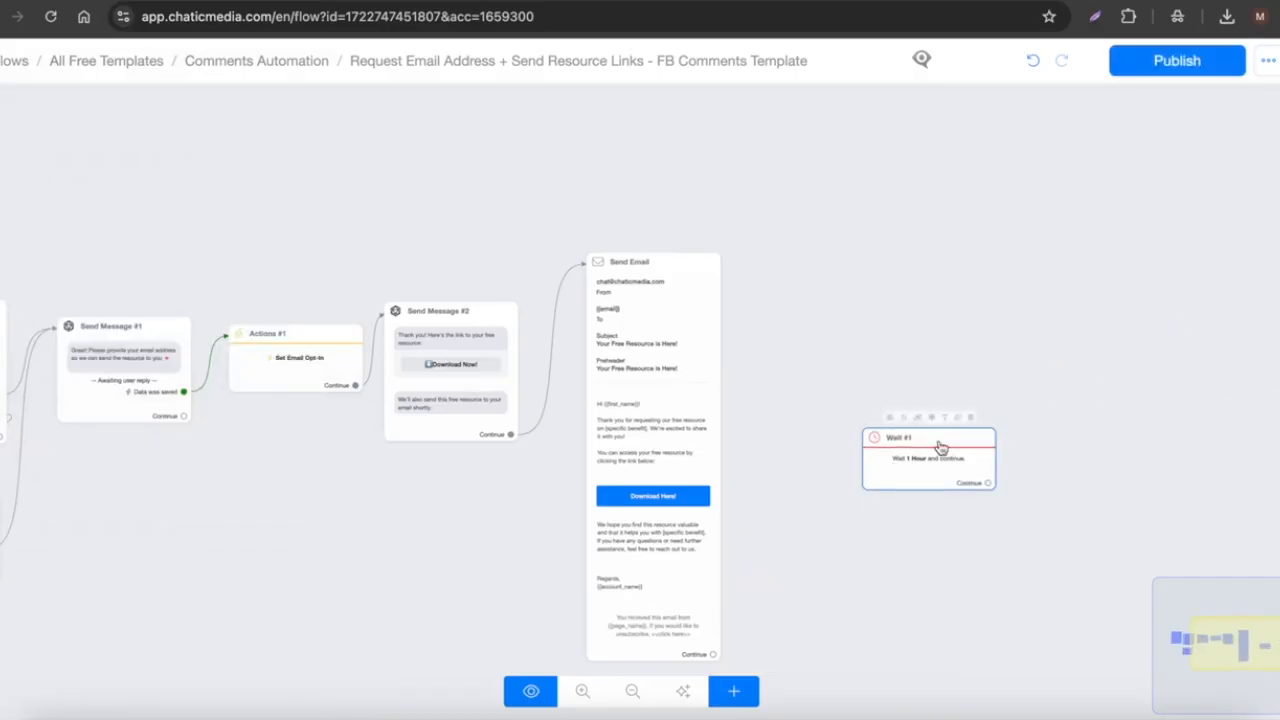
left_click(971, 423)
scroll(586, 406, "down", 3)
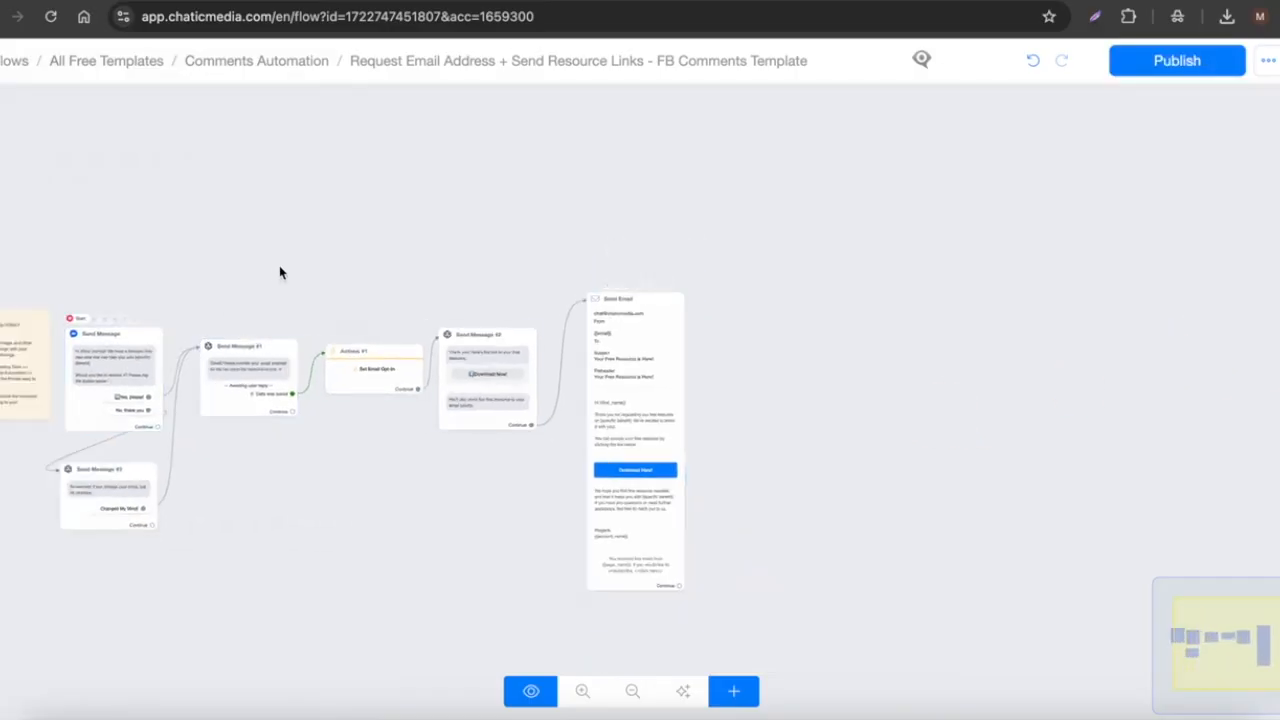
left_click_drag(280, 271, 551, 251)
scroll(510, 330, "up", 2)
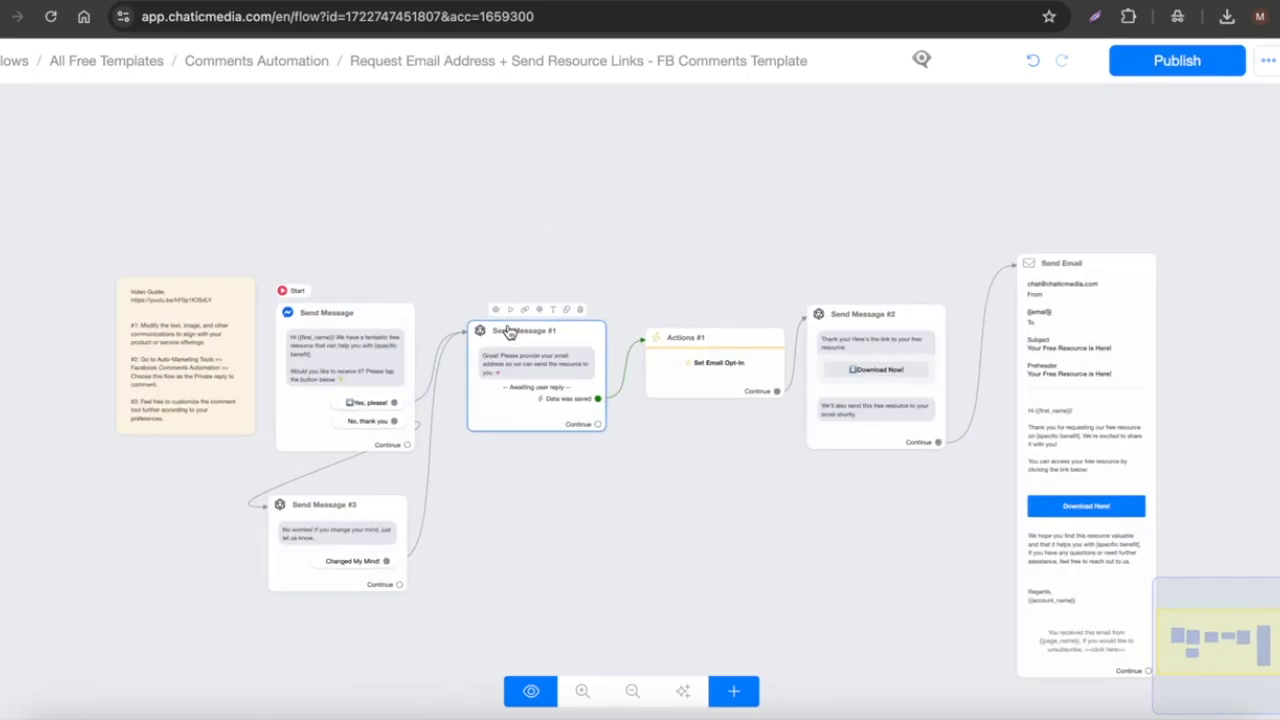
scroll(503, 368, "up", 3)
scroll(437, 376, "down", 2)
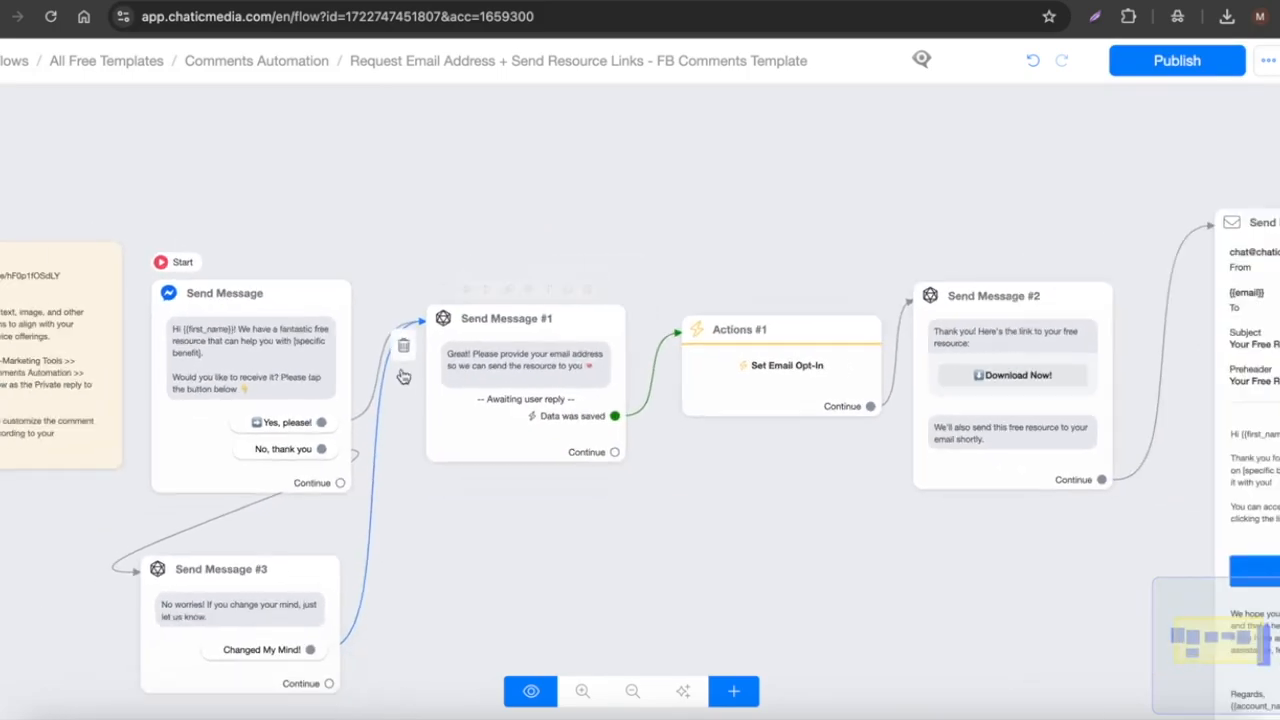
scroll(510, 353, "down", 3)
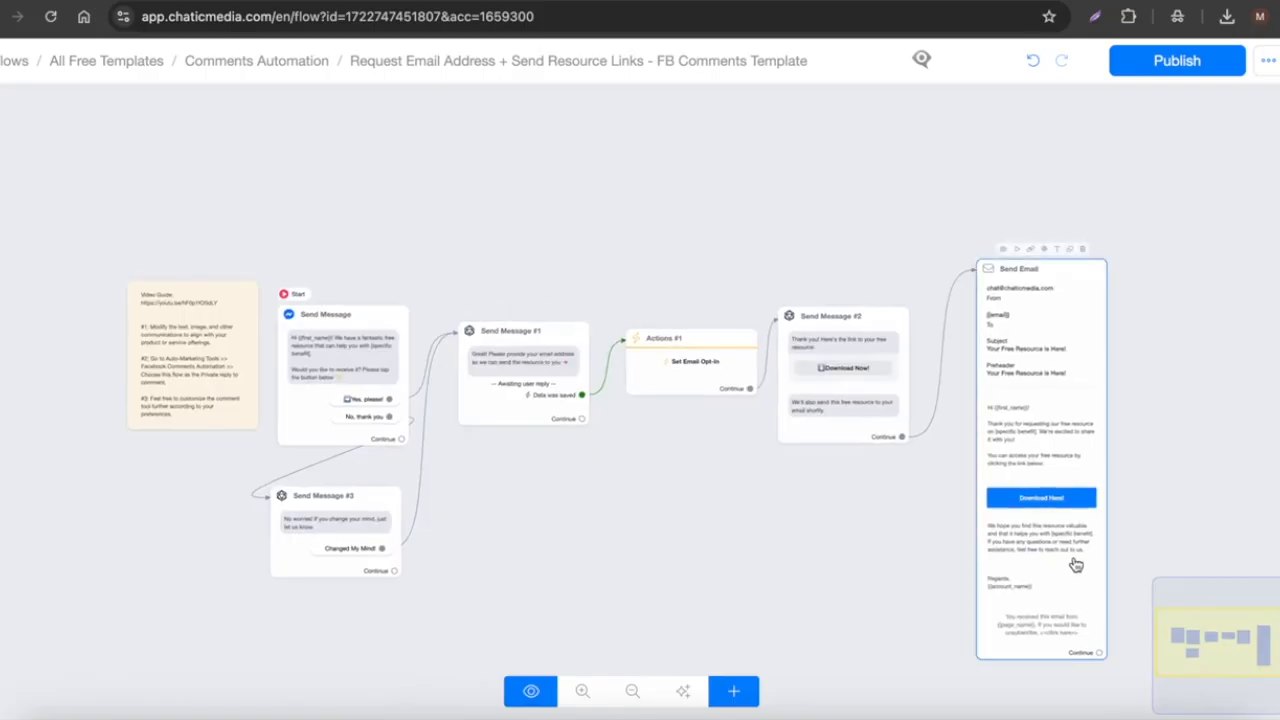
scroll(538, 412, "up", 2)
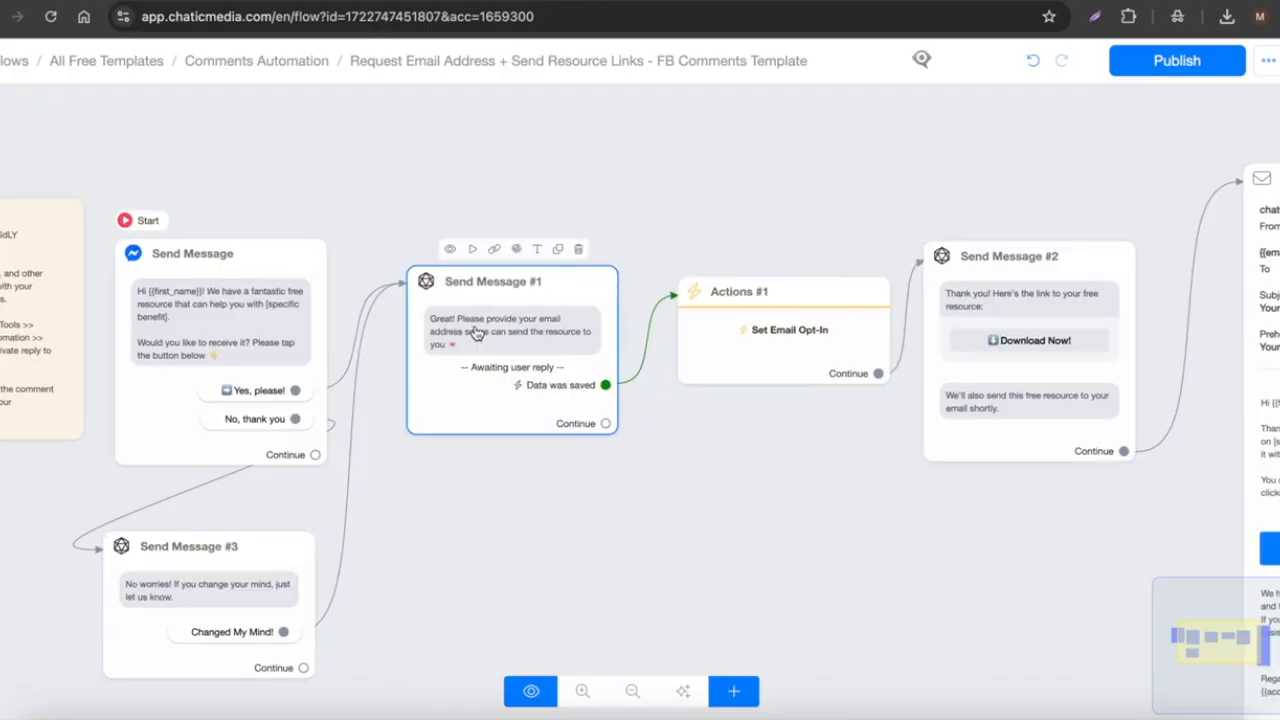
Step: Go from the flow editor to Broadcasts, preview a new broadcast's channel choices, then cancel it
left_click(17, 63)
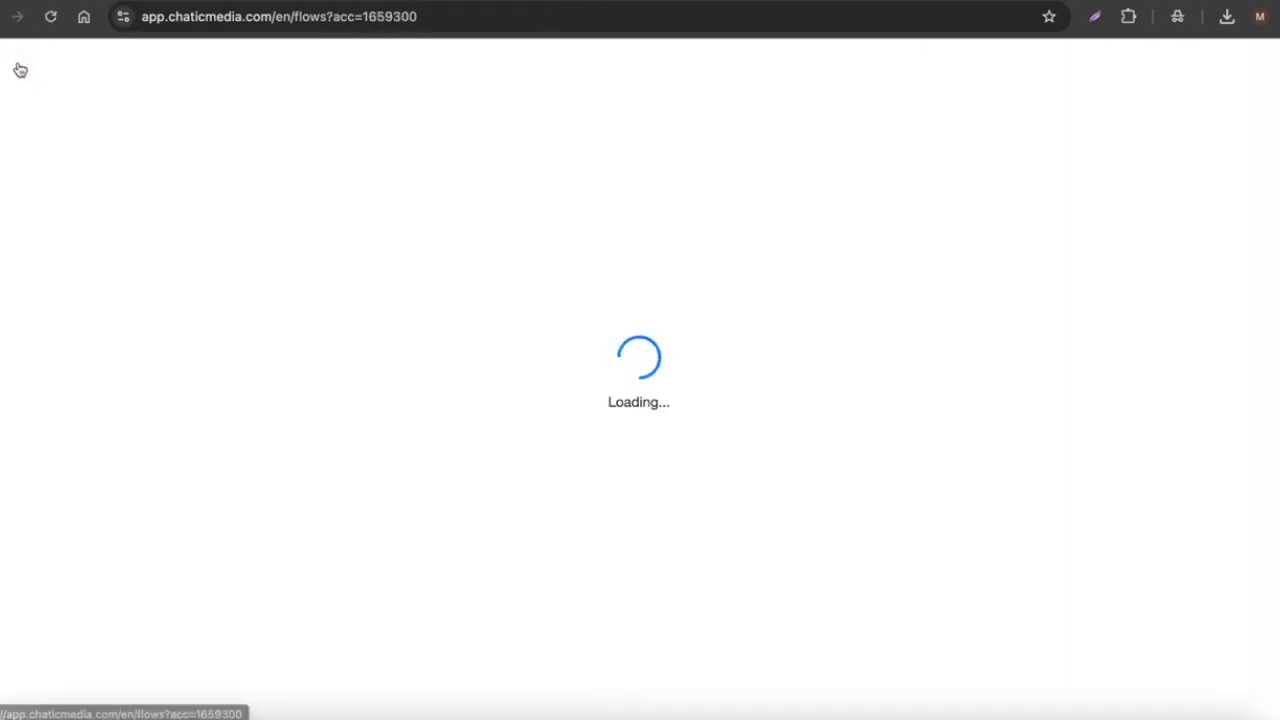
left_click(42, 366)
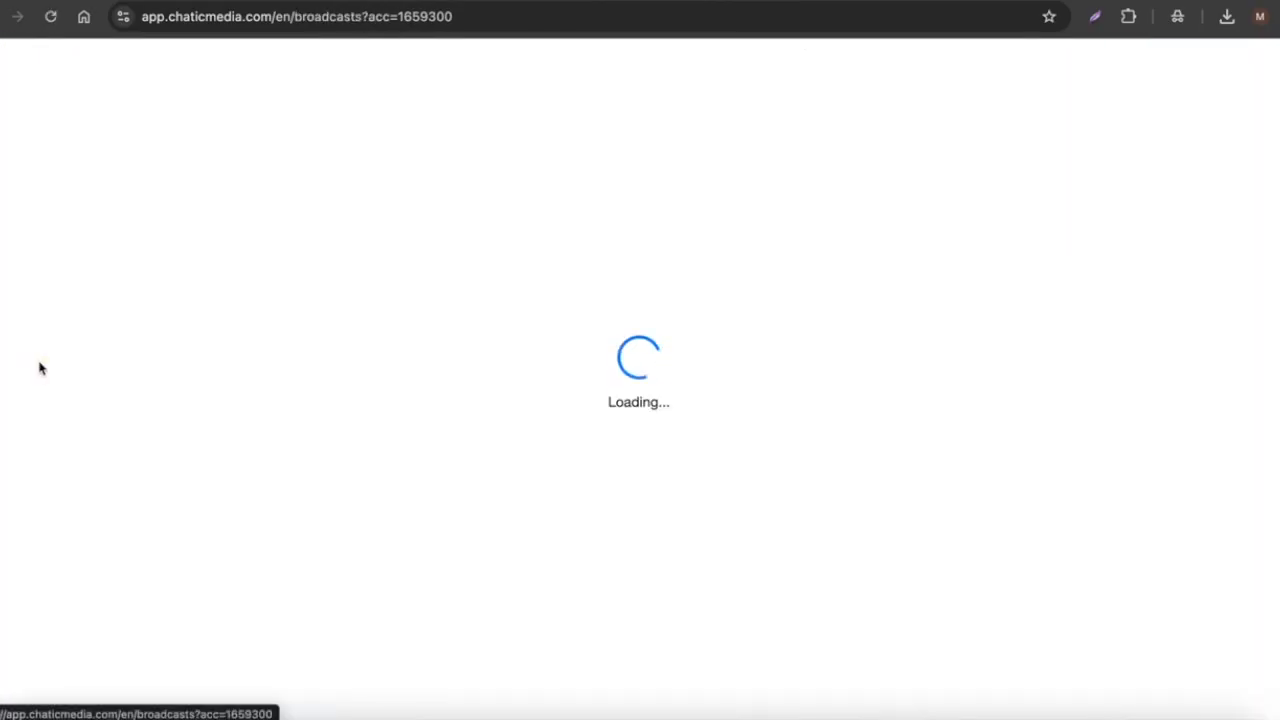
left_click(1201, 222)
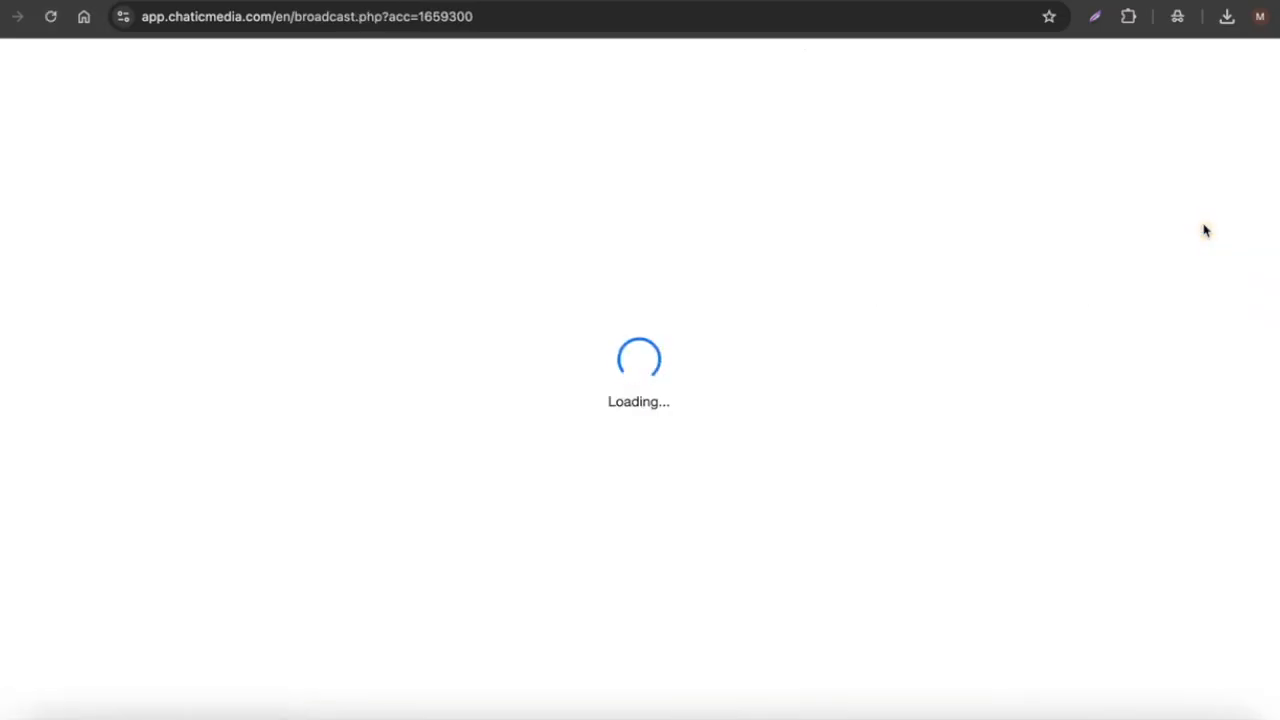
scroll(365, 590, "down", 5)
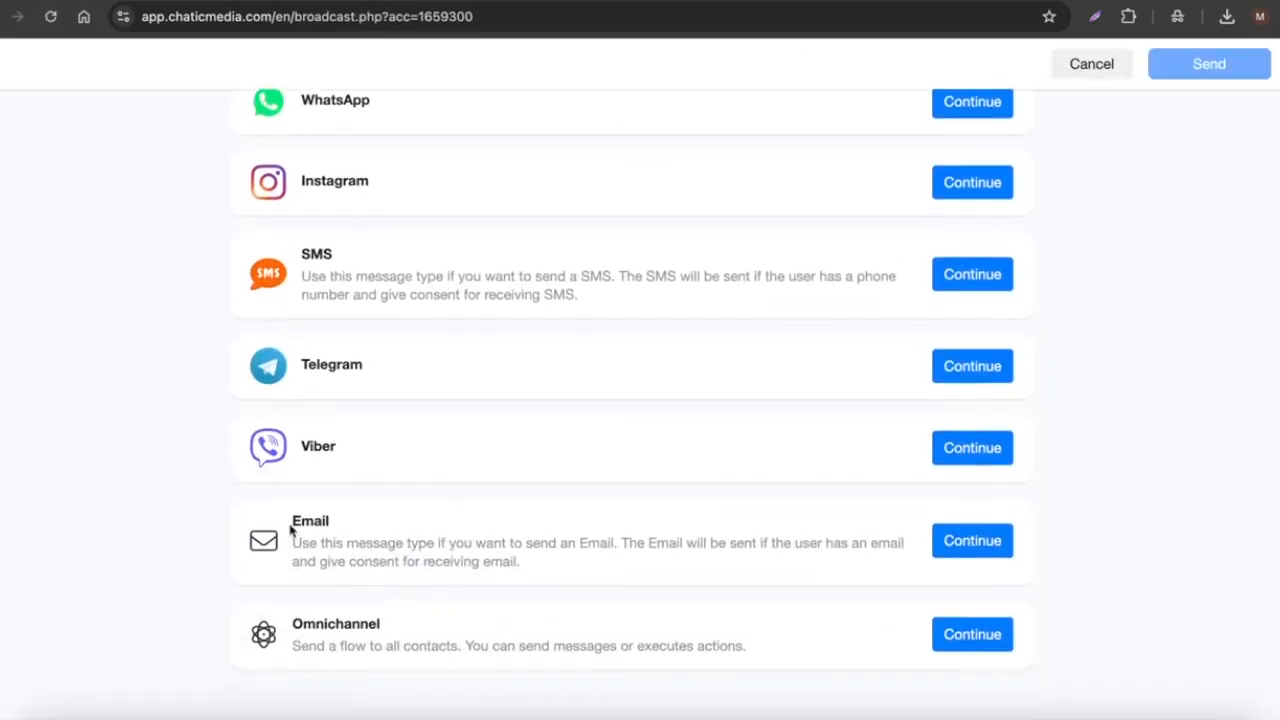
left_click_drag(289, 525, 677, 618)
left_click(1066, 60)
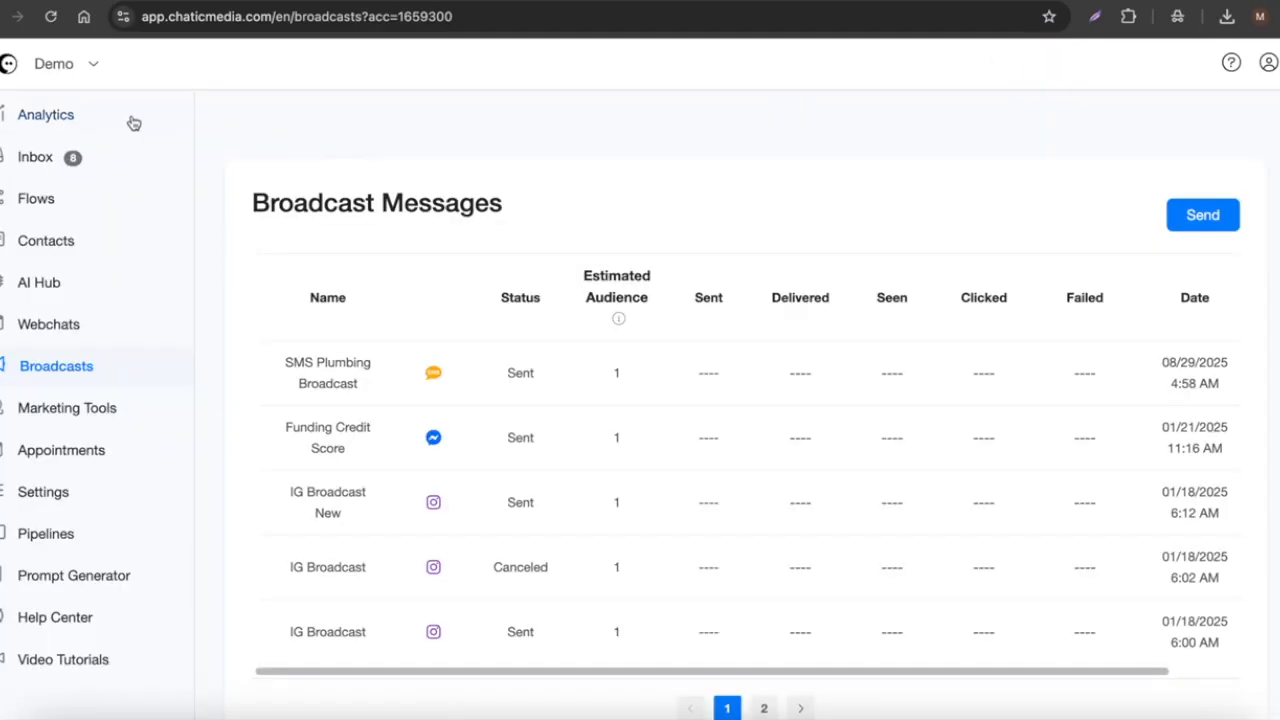
Step: In Settings > Channels, expand the Email channel's SMTP details and highlight the connected sender address
left_click(52, 491)
left_click(455, 197)
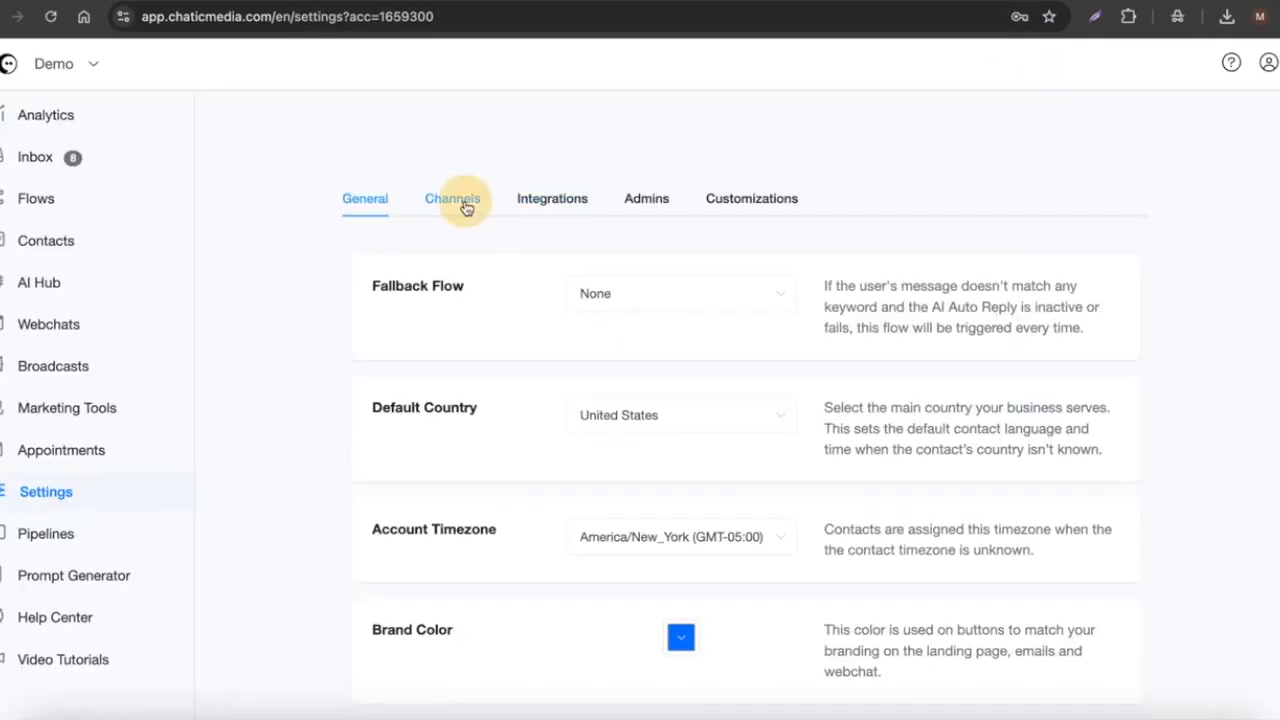
scroll(478, 583, "down", 3)
left_click(431, 458)
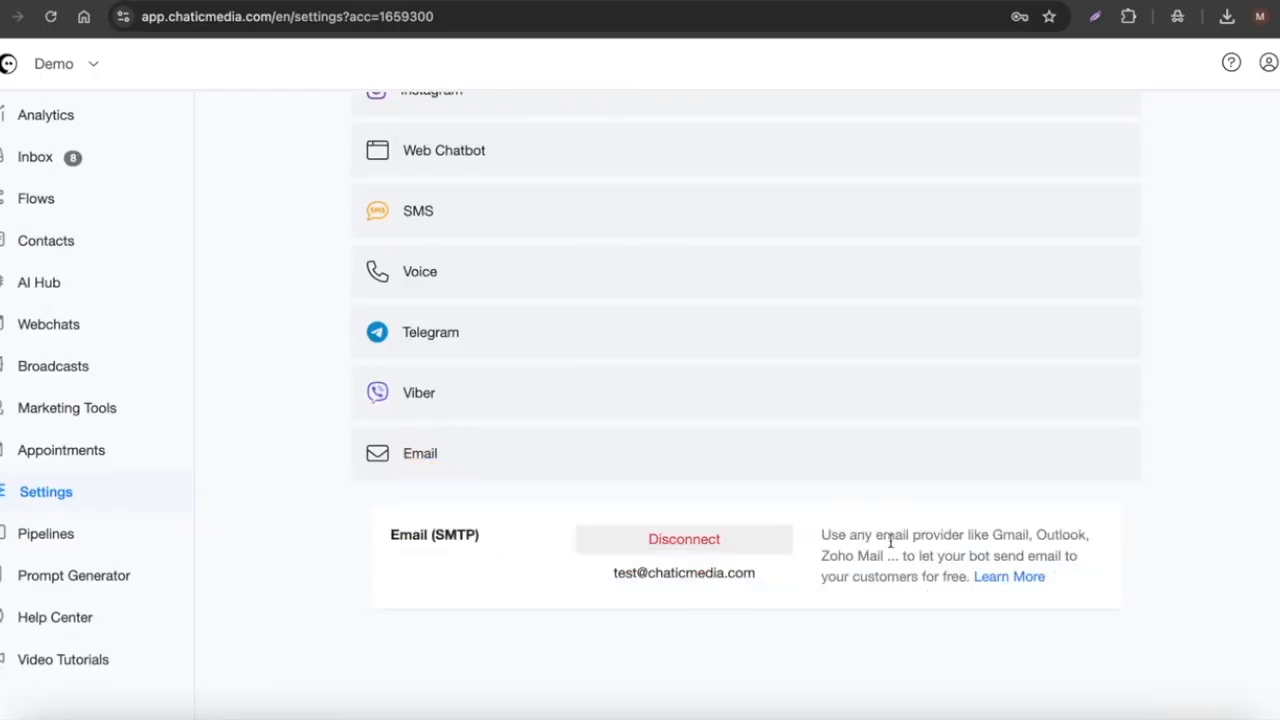
left_click_drag(784, 574, 607, 582)
scroll(610, 575, "up", 2)
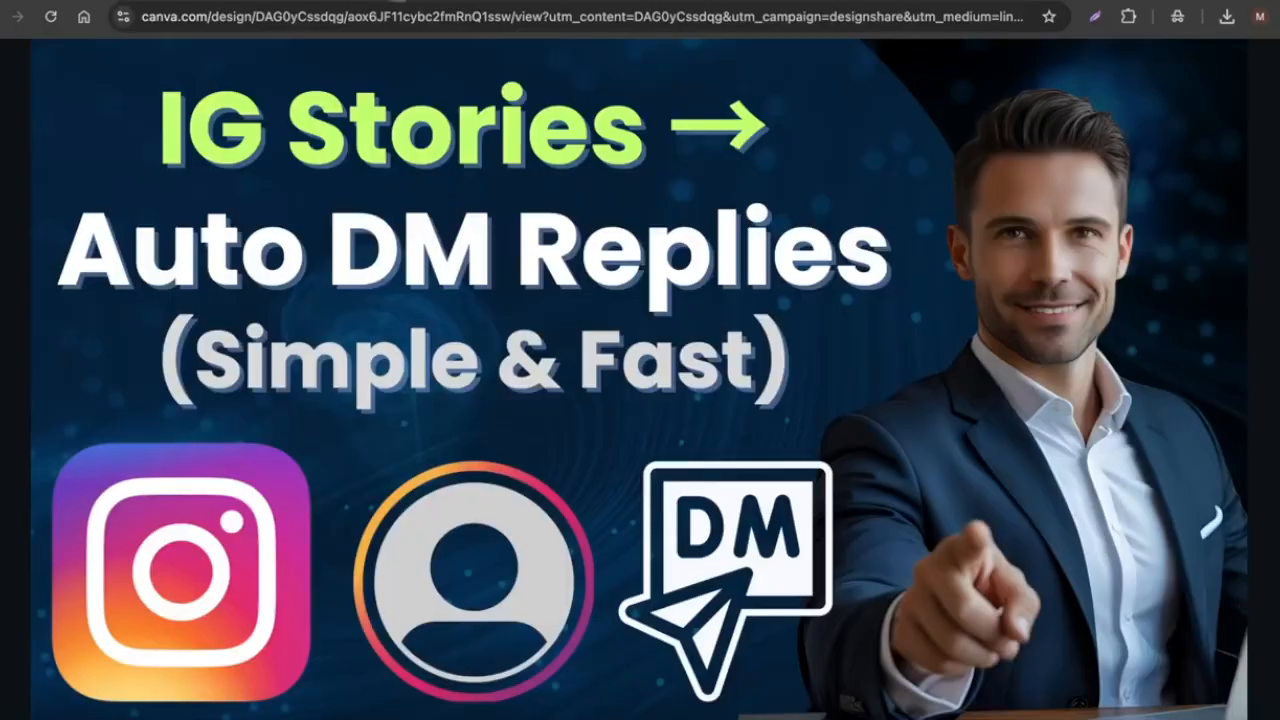